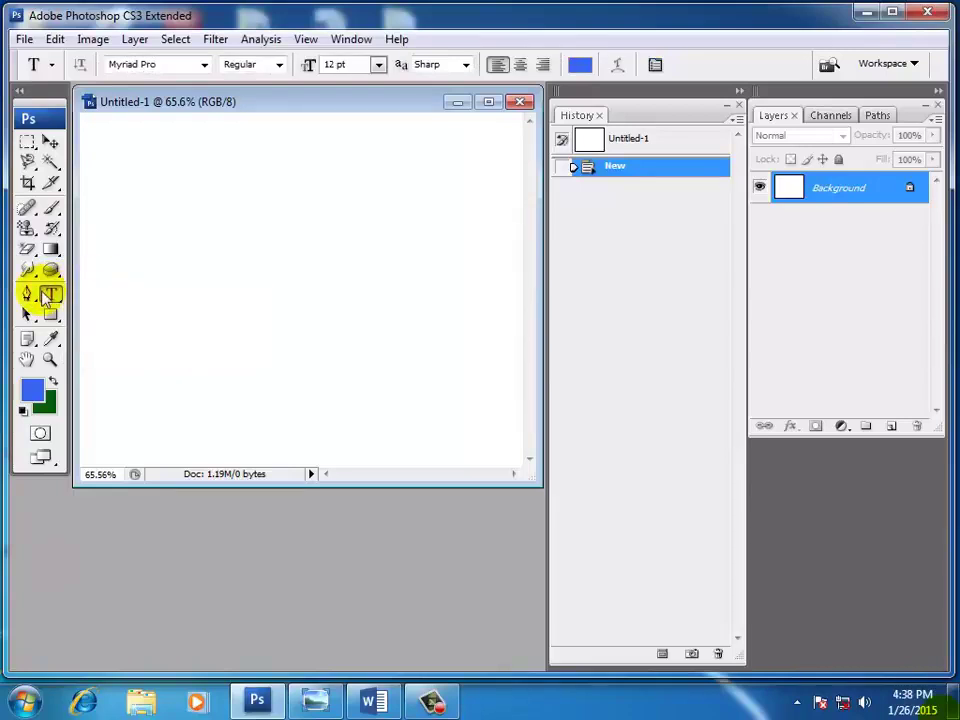
Step: Show the Type tool flyout listing its four type tool variants
click(53, 296)
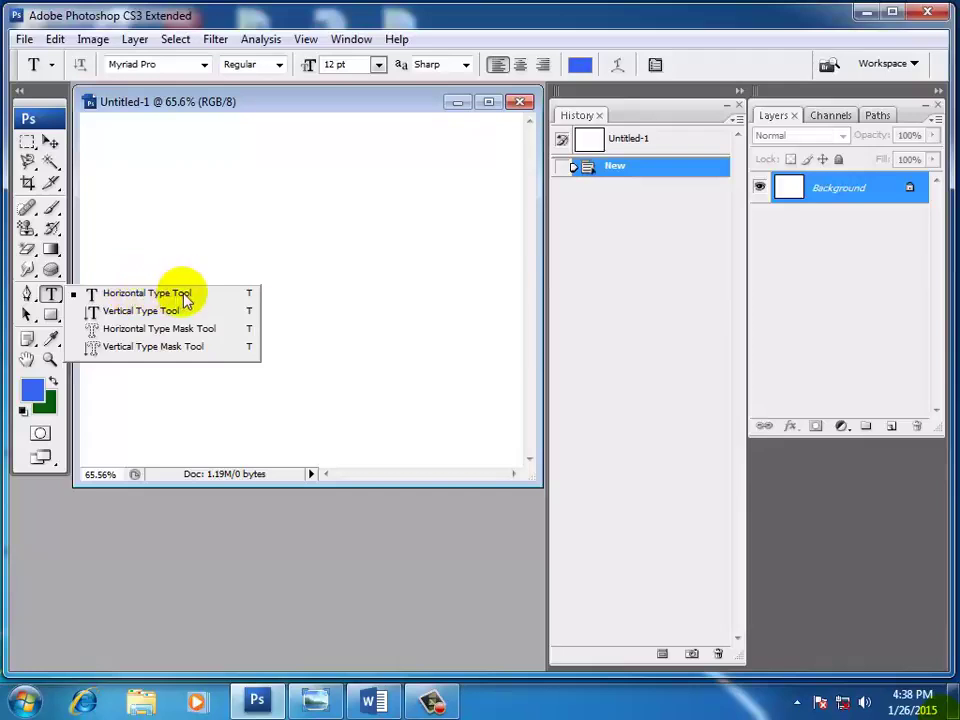
Step: Start a Horizontal Type layer at the canvas's left side with 72 pt type size
click(815, 310)
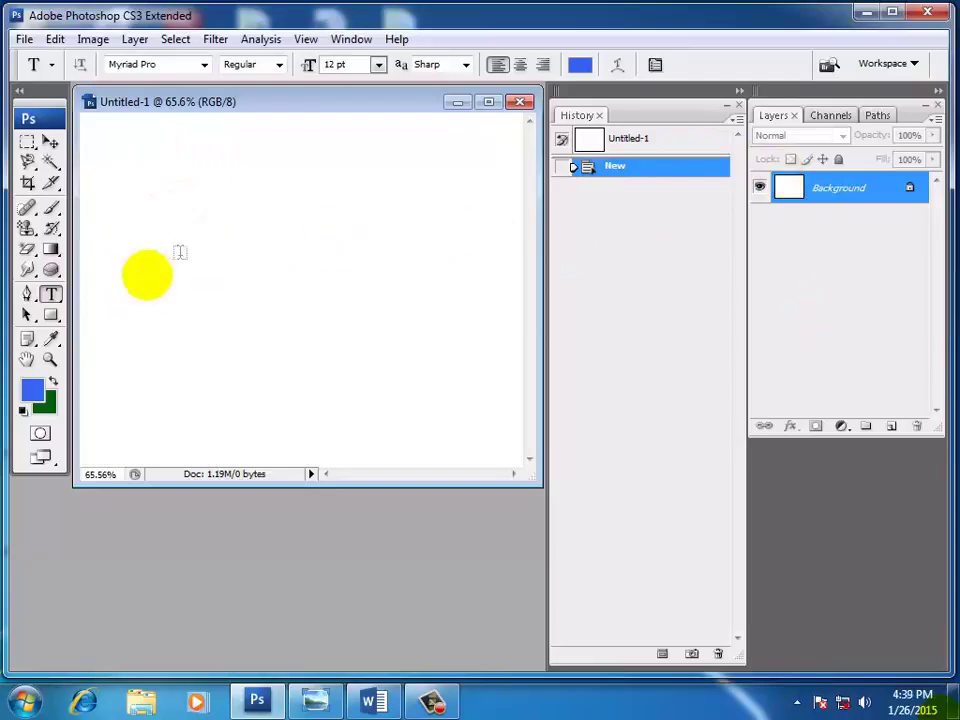
right_click(52, 295)
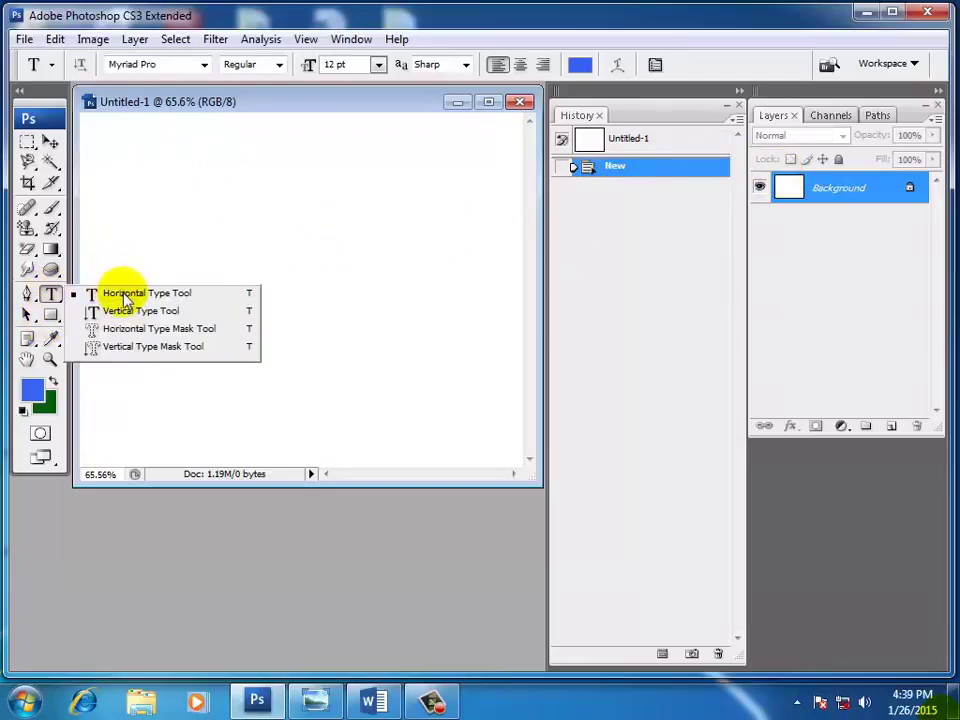
click(125, 297)
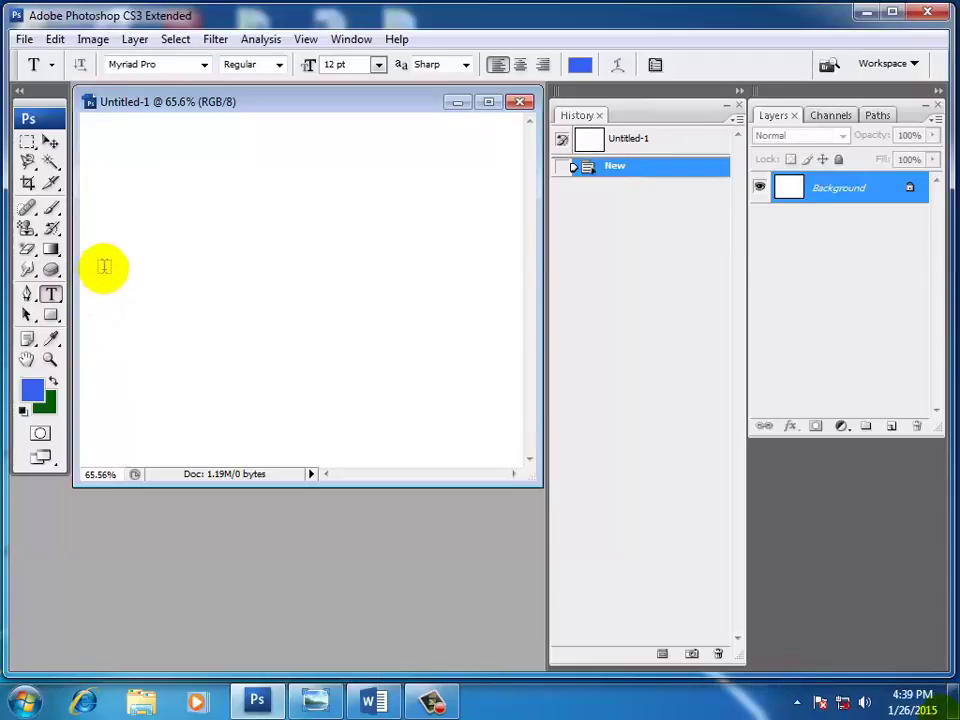
click(104, 266)
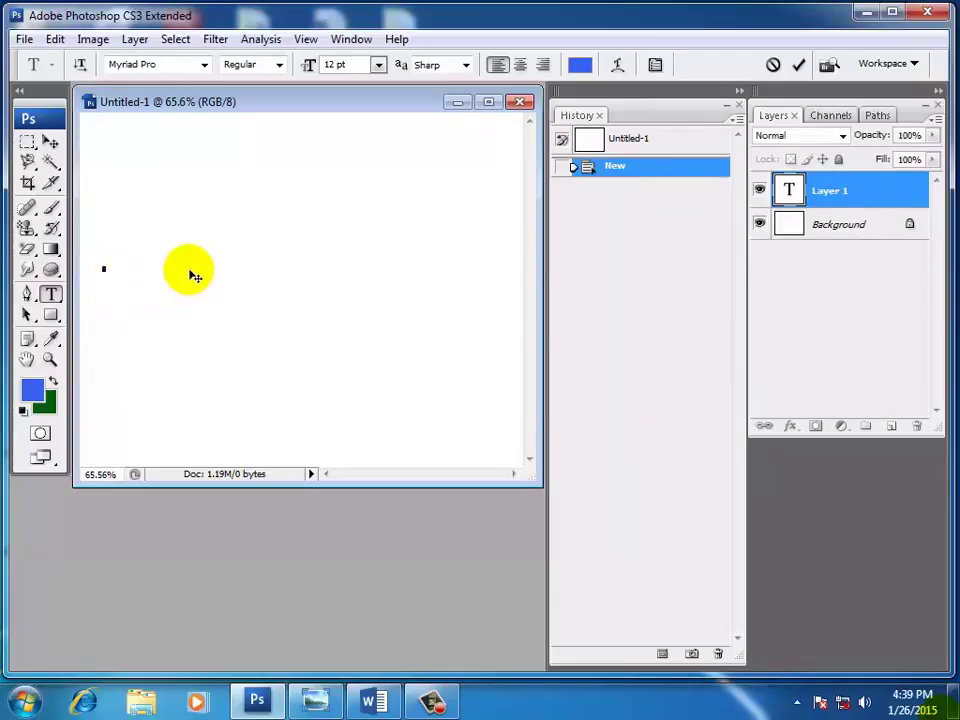
click(378, 65)
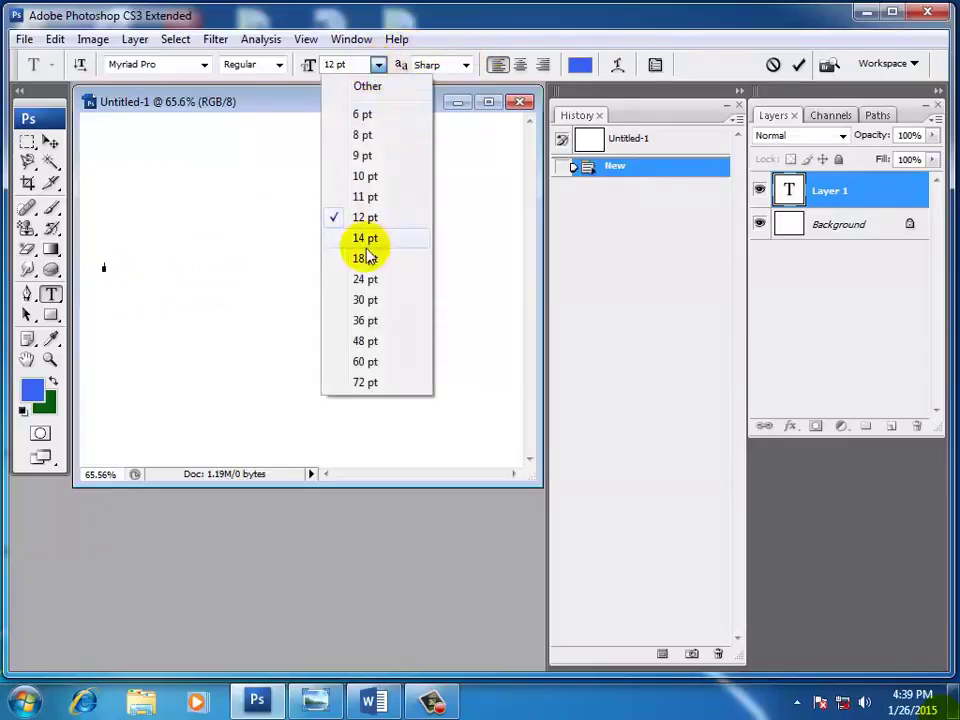
click(365, 381)
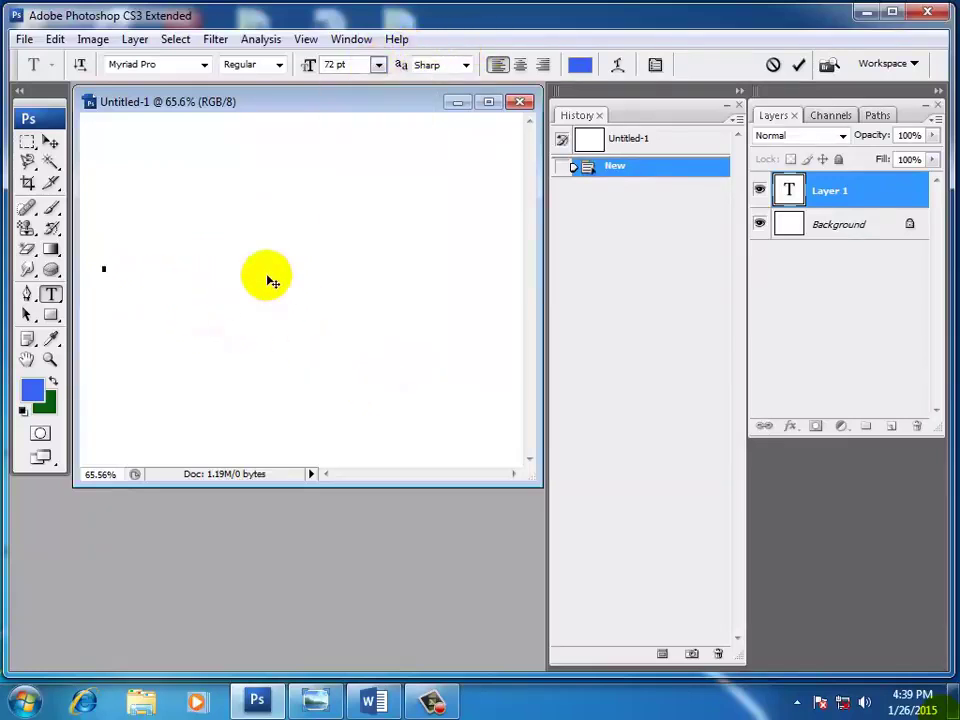
Step: Type PRASAD and leave it left-aligned after briefly trying centre alignment
text(PRA)
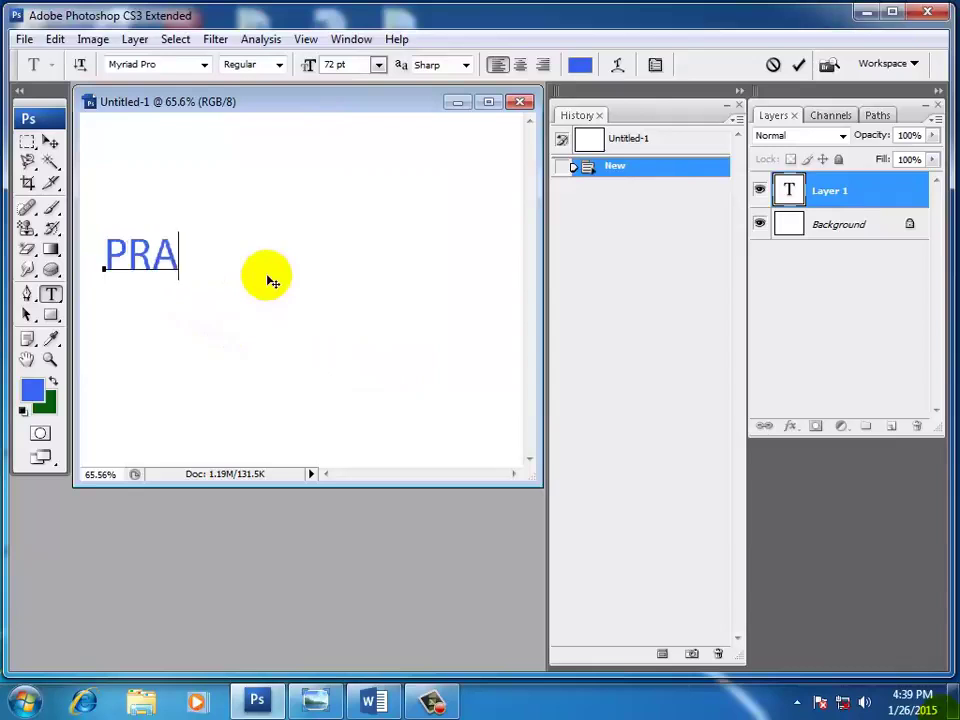
text(SAD)
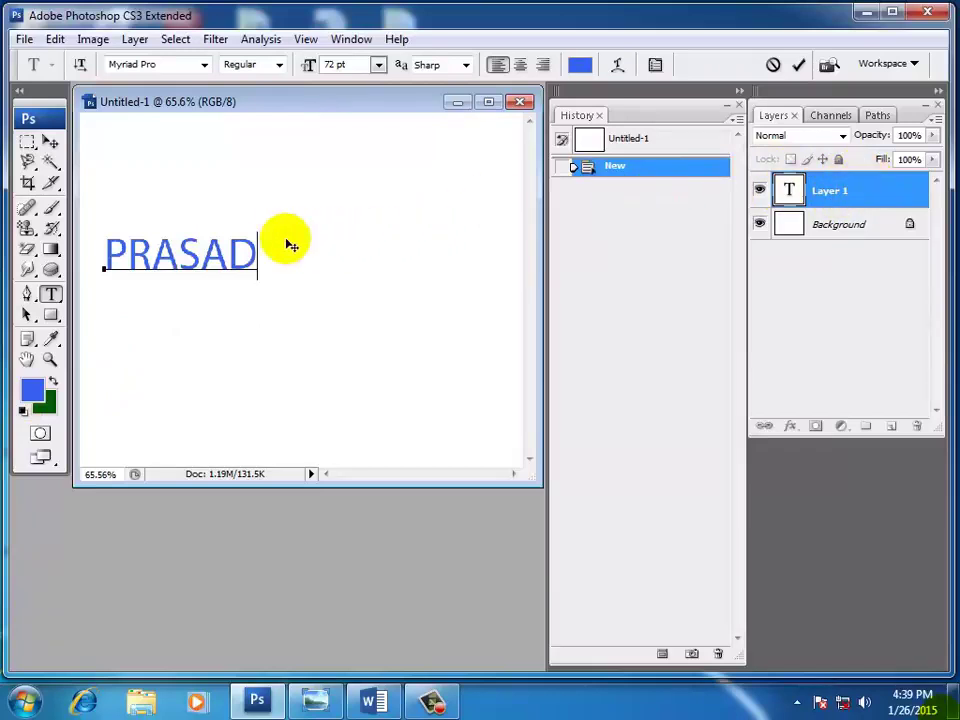
drag(258, 251, 104, 254)
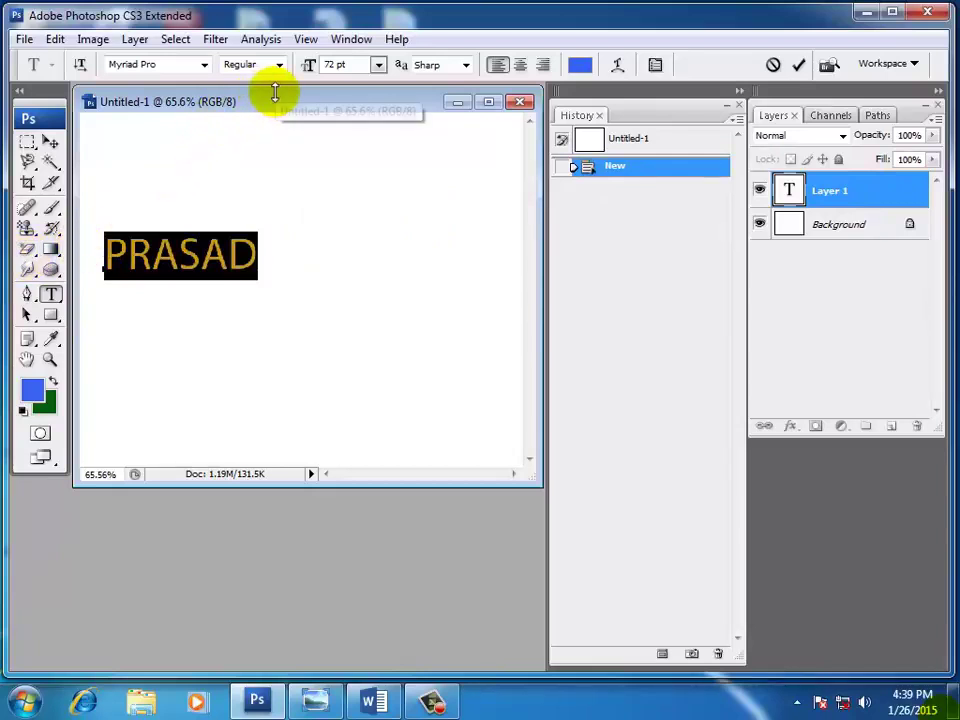
click(516, 66)
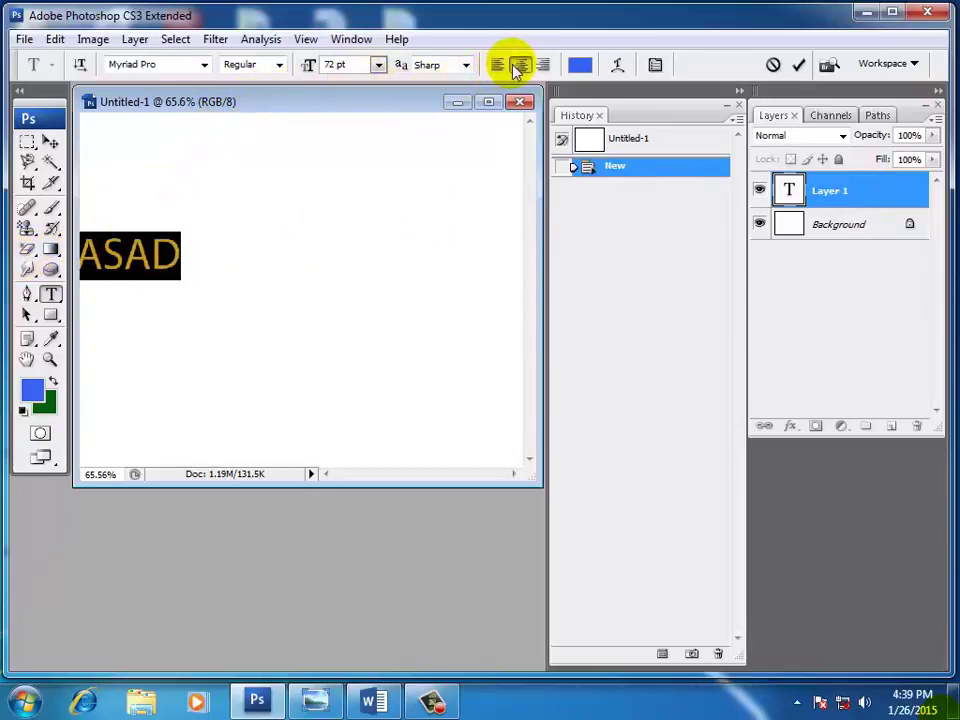
click(497, 66)
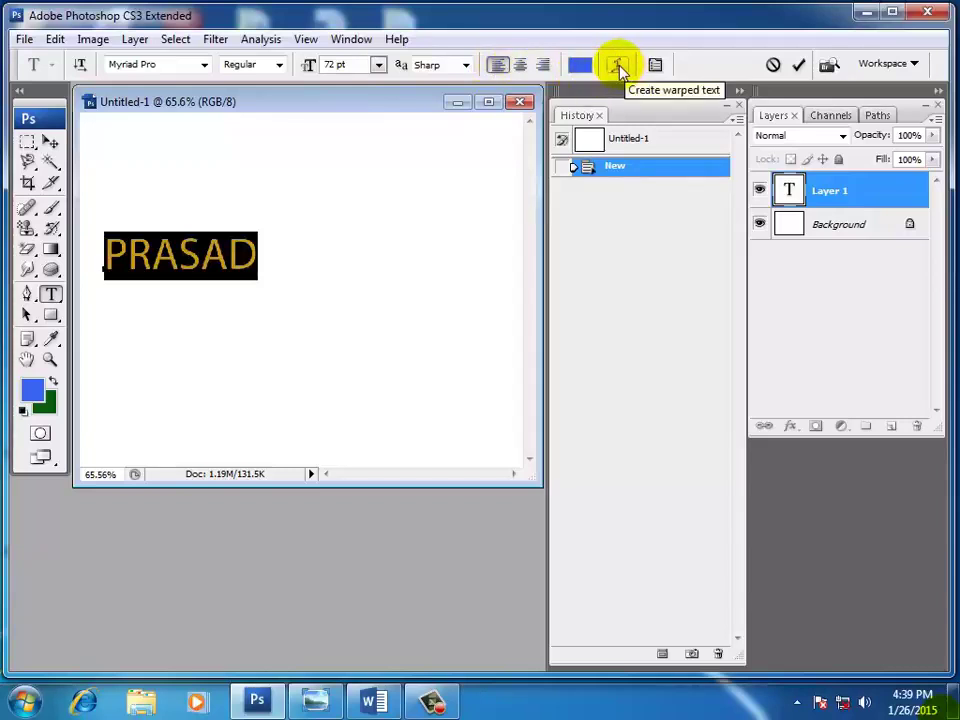
Step: Warp PRASAD with the Flag style, bend +54 and vertical distortion -14
click(619, 66)
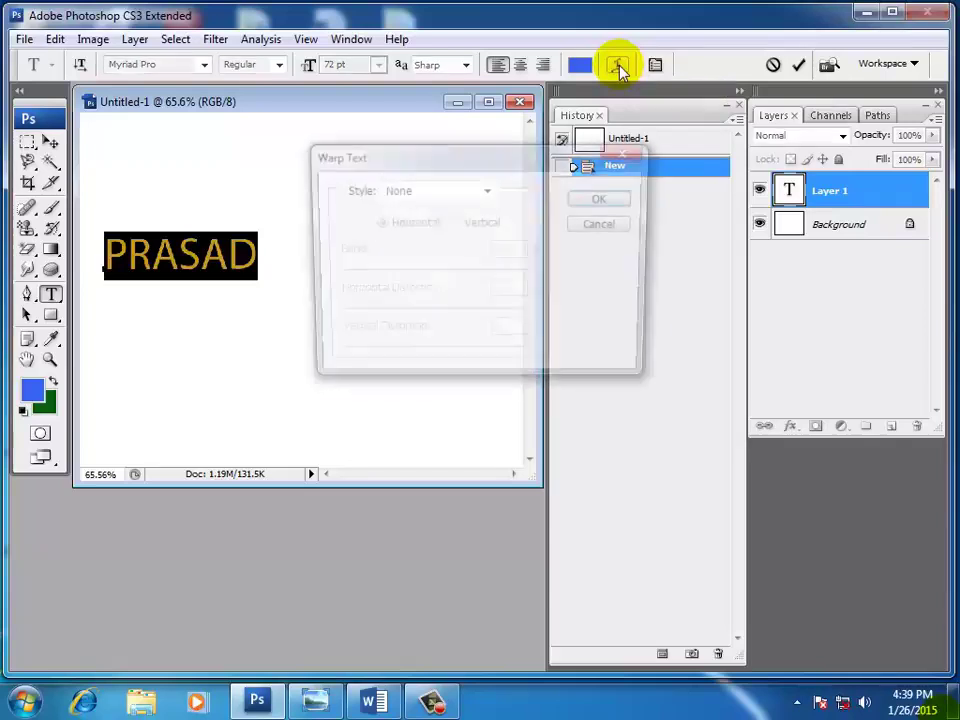
click(486, 191)
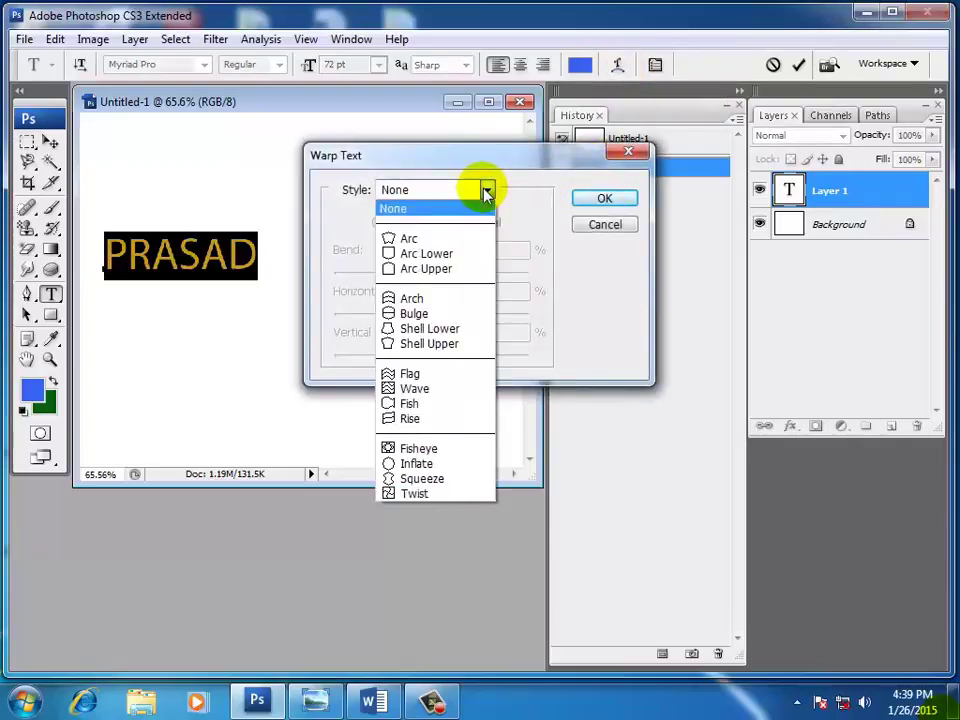
click(409, 374)
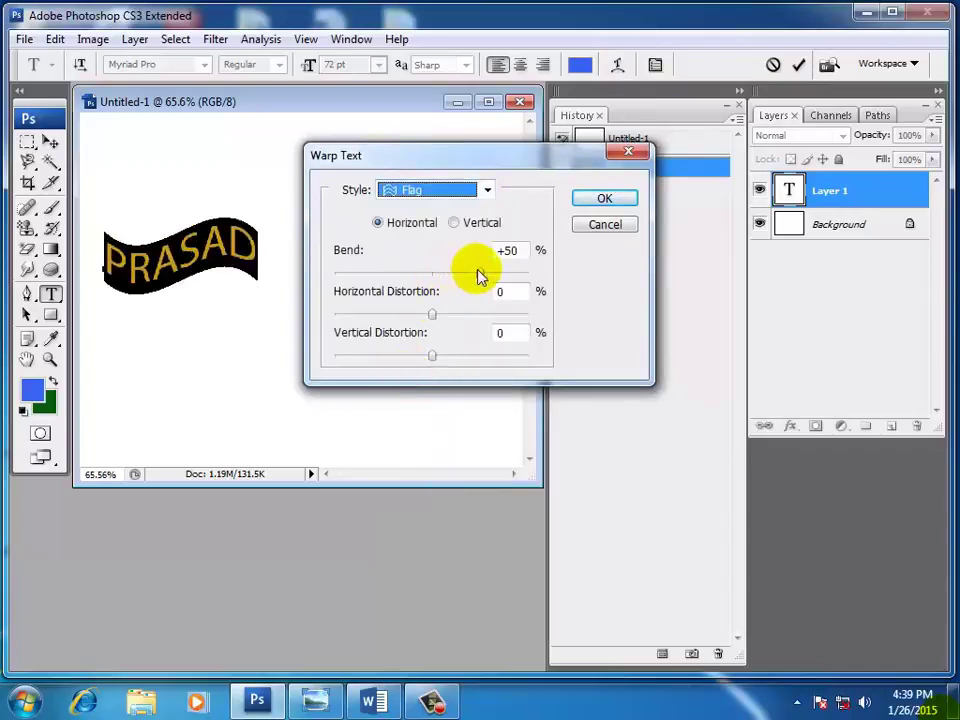
drag(478, 276, 484, 275)
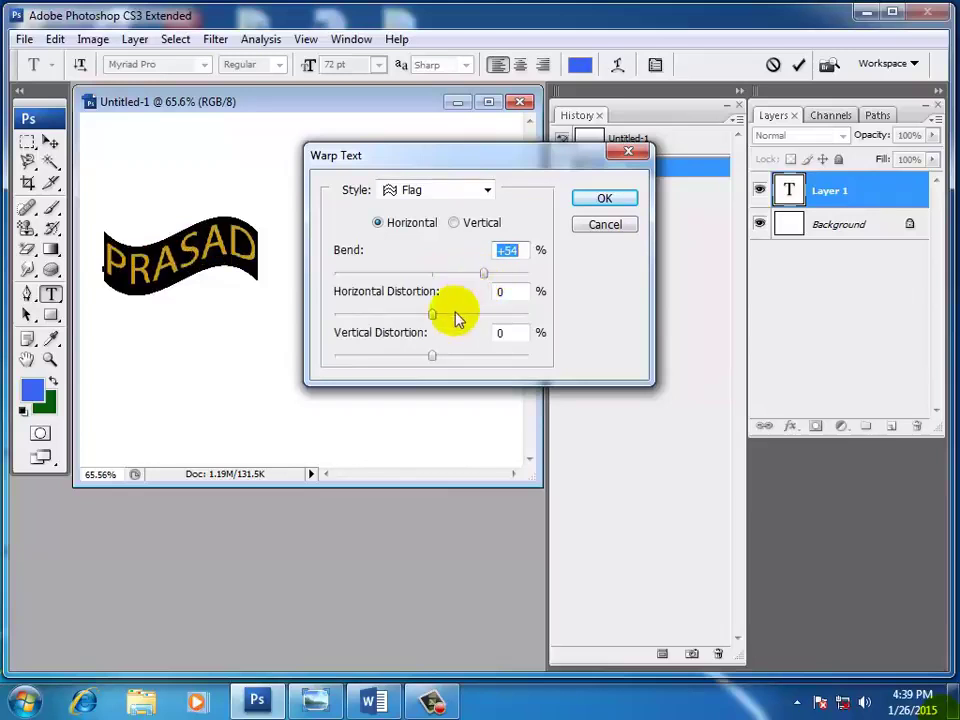
drag(430, 316, 432, 316)
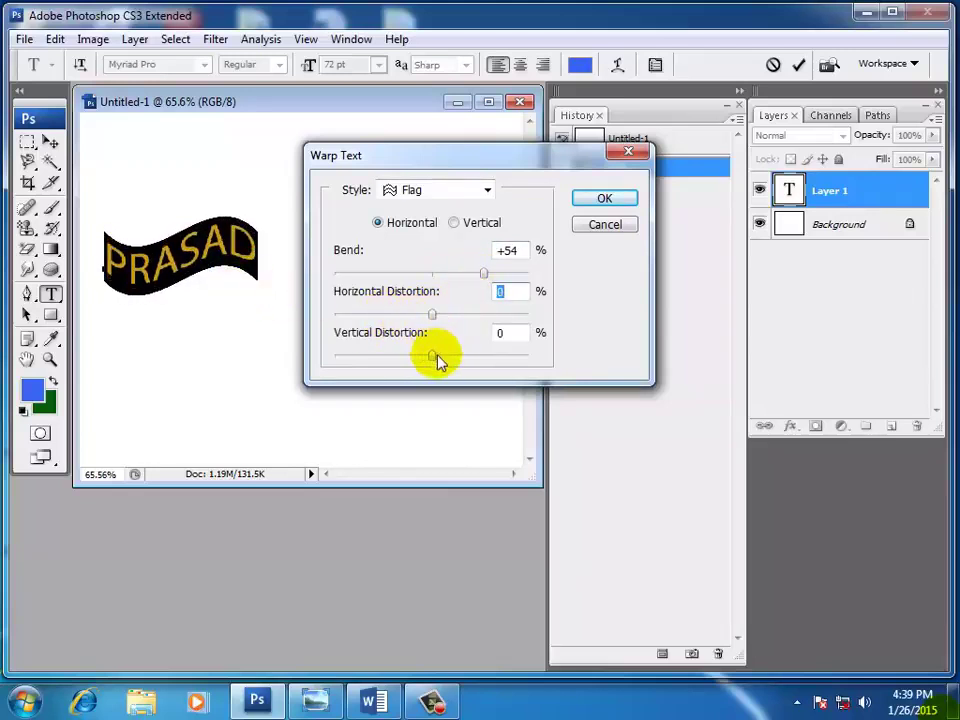
drag(437, 360, 418, 369)
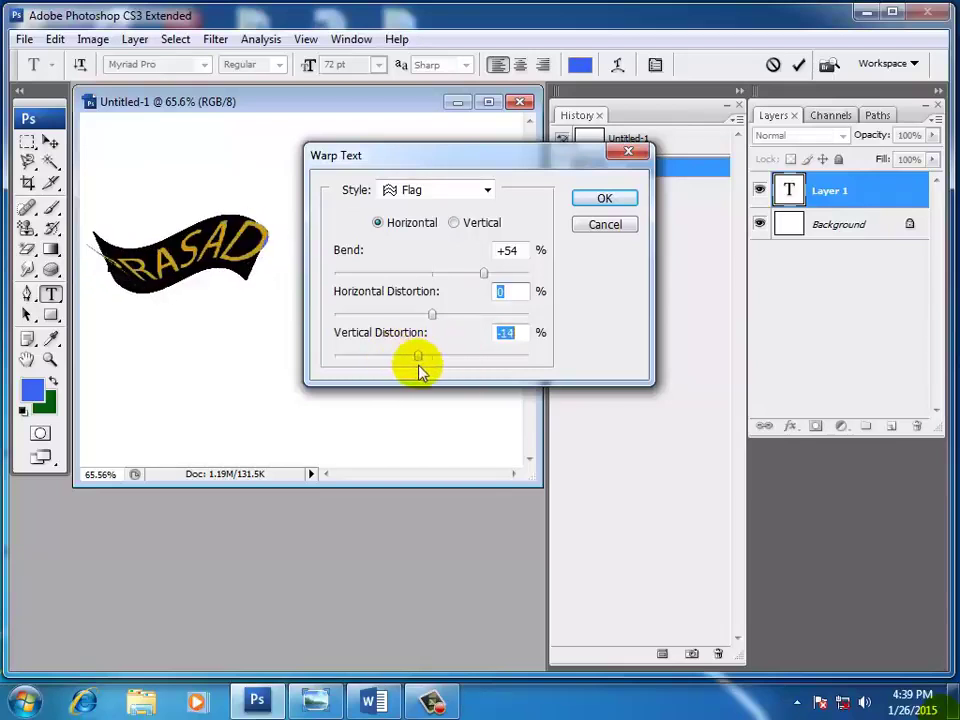
click(603, 199)
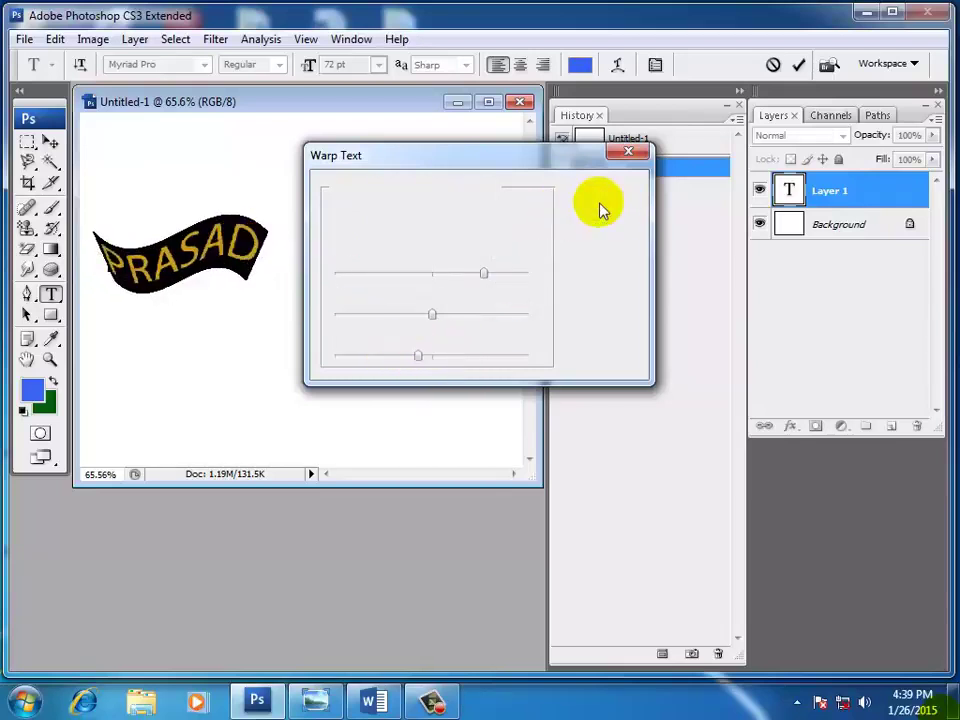
Step: Move the warped PRASAD text down and right, then delete its layer
click(50, 145)
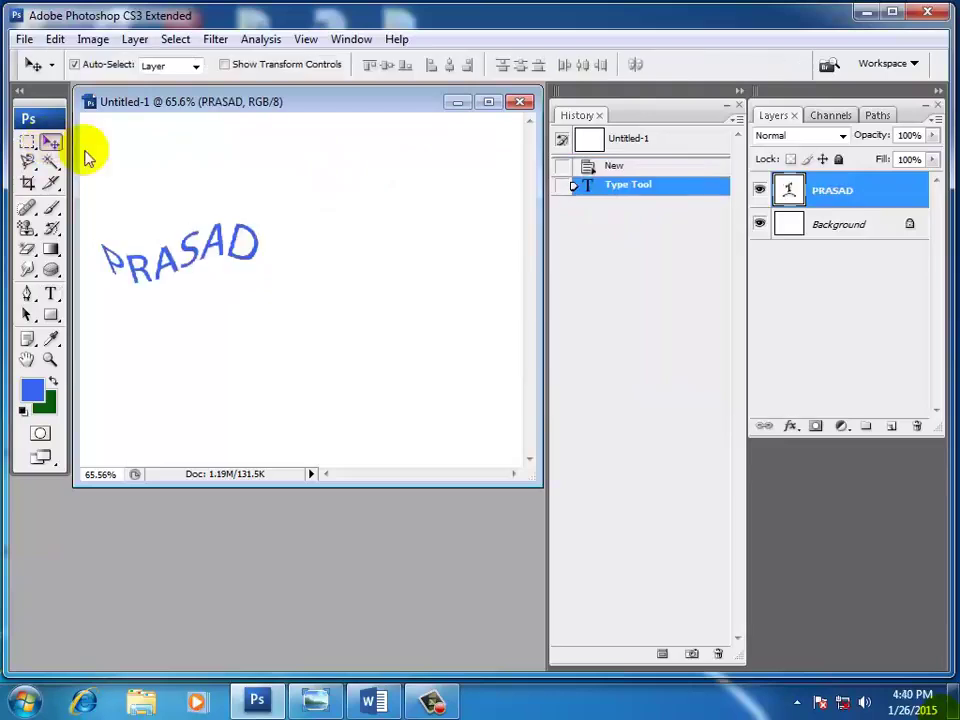
click(283, 223)
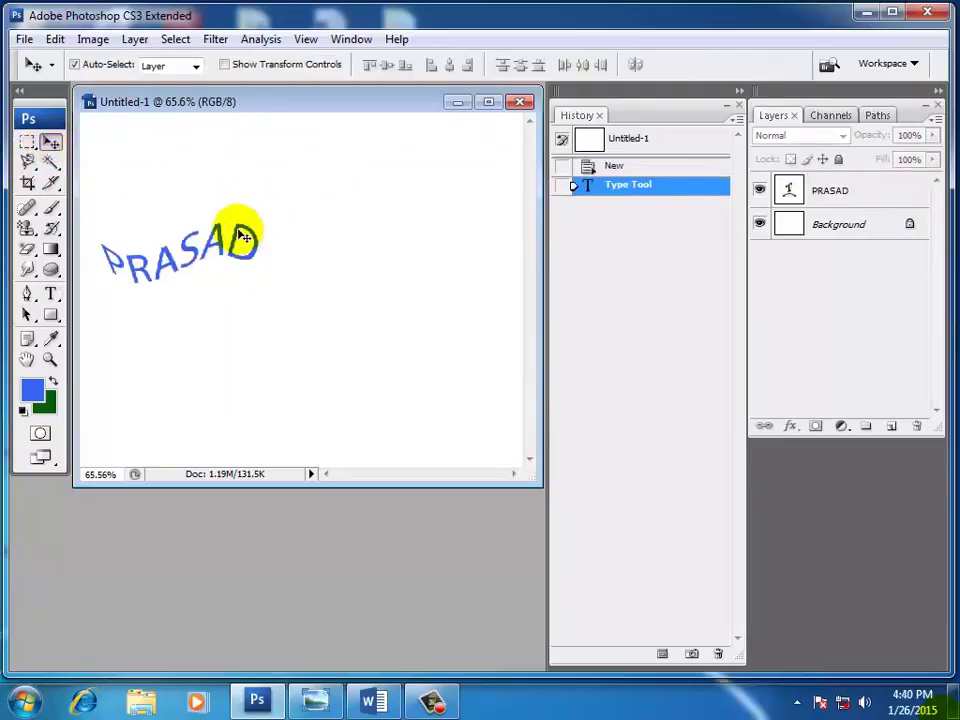
mouse_move(242, 236)
mouse_down()
mouse_move(330, 274)
mouse_move(320, 263)
mouse_move(321, 214)
mouse_move(311, 214)
mouse_move(336, 210)
mouse_move(290, 213)
mouse_move(296, 167)
mouse_move(296, 210)
mouse_up()
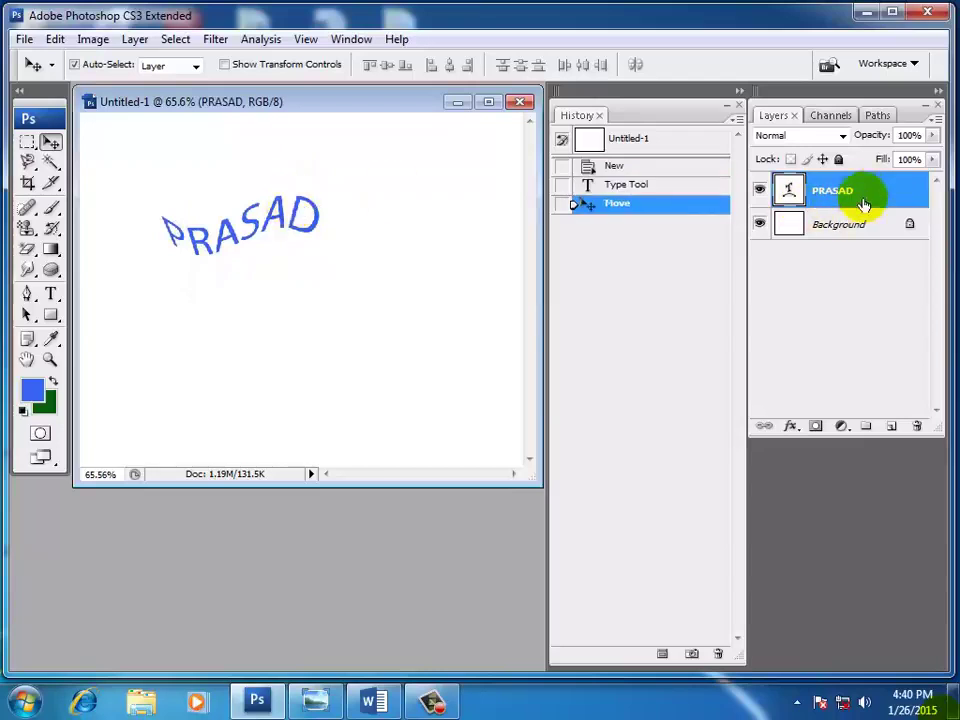
mouse_move(862, 190)
mouse_down()
mouse_move(902, 410)
mouse_move(916, 424)
mouse_up()
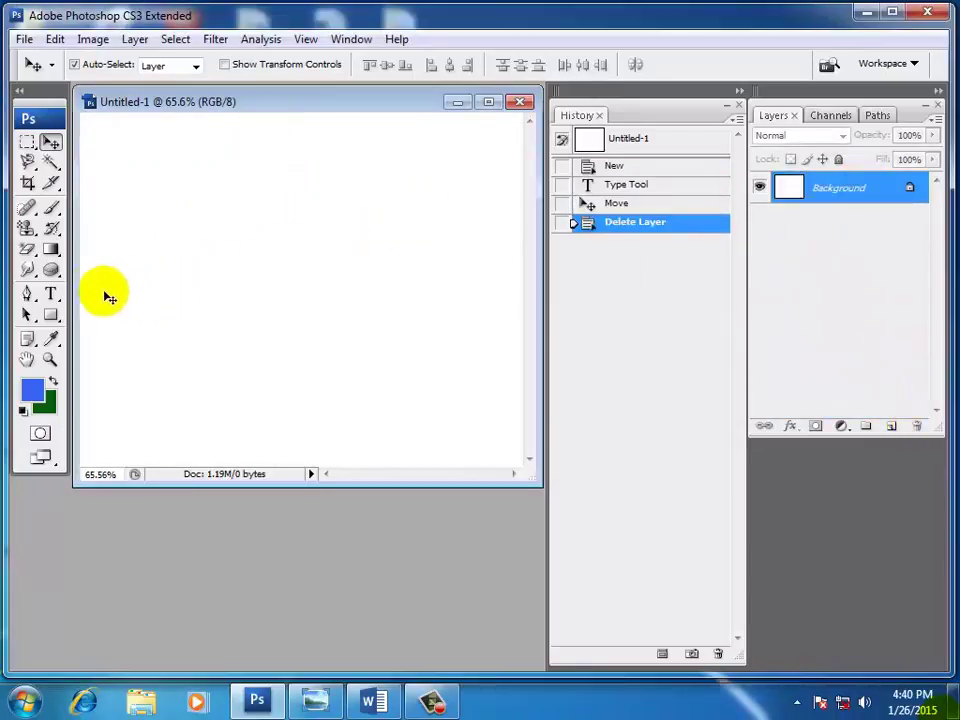
Step: Choose the Vertical Type Tool and set the text colour to bright red
click(51, 293)
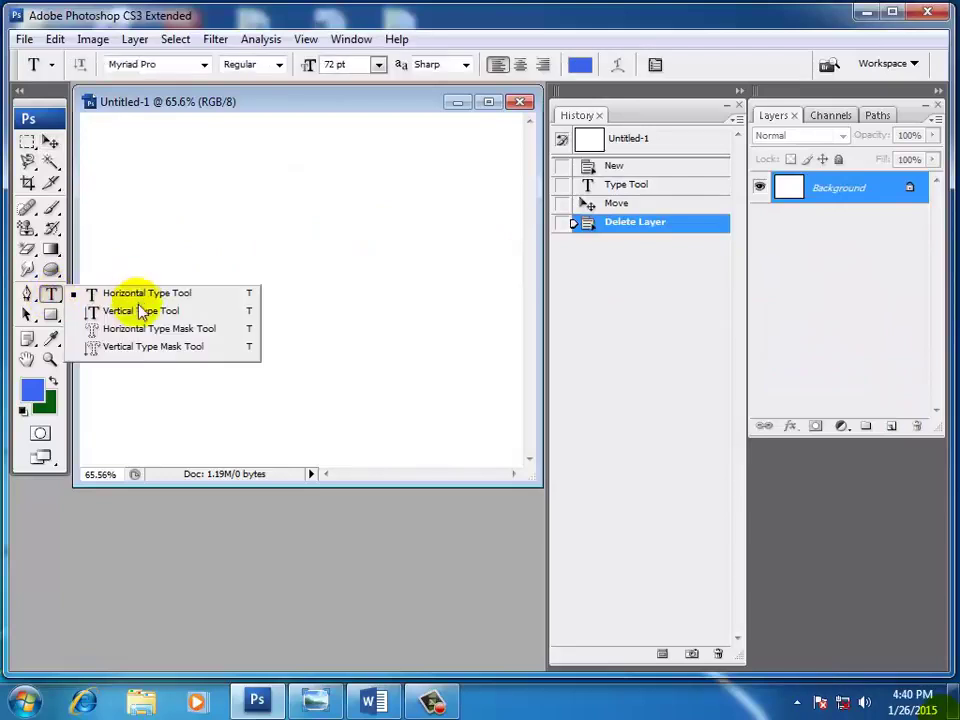
click(126, 311)
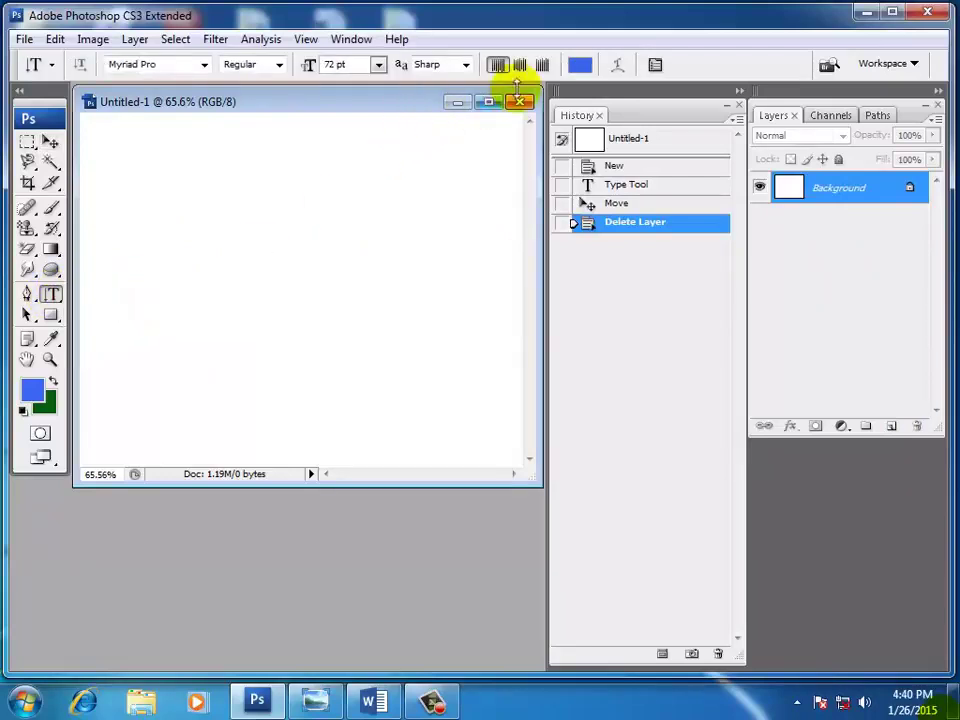
click(578, 64)
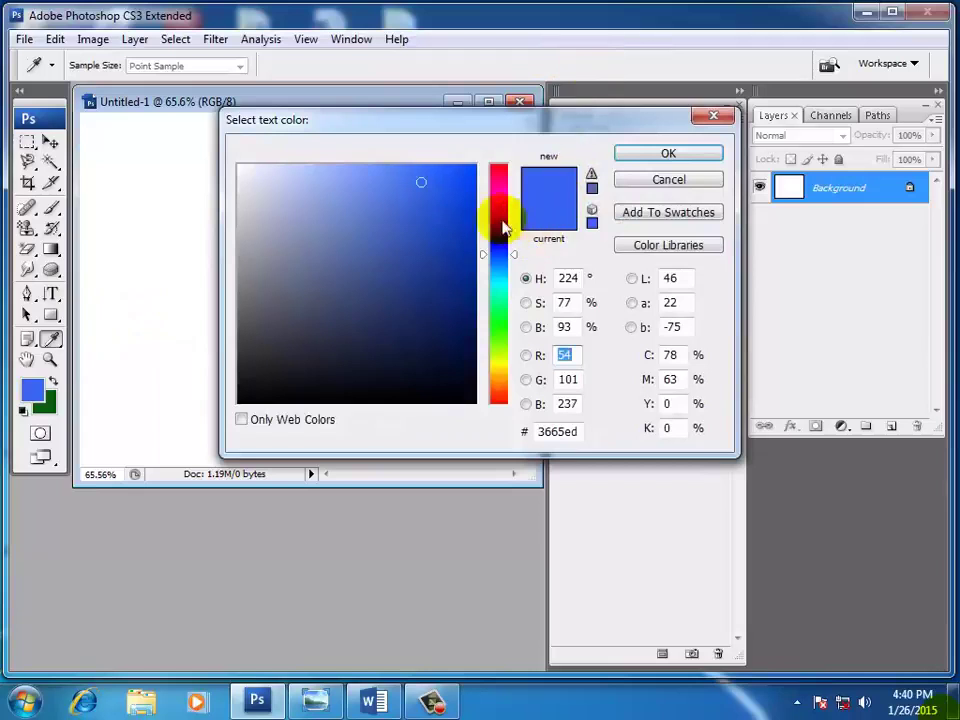
drag(502, 221, 494, 163)
click(462, 171)
click(640, 155)
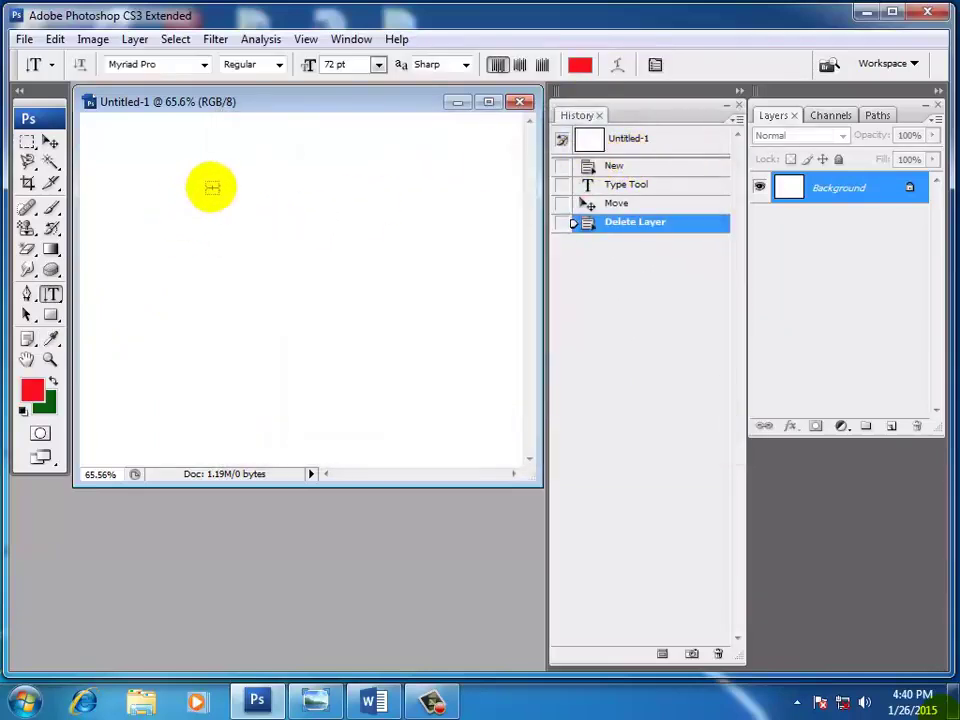
Step: Type PRA vertically near the upper left, keeping it red after cancelling a blue colour
click(216, 180)
text(PRA)
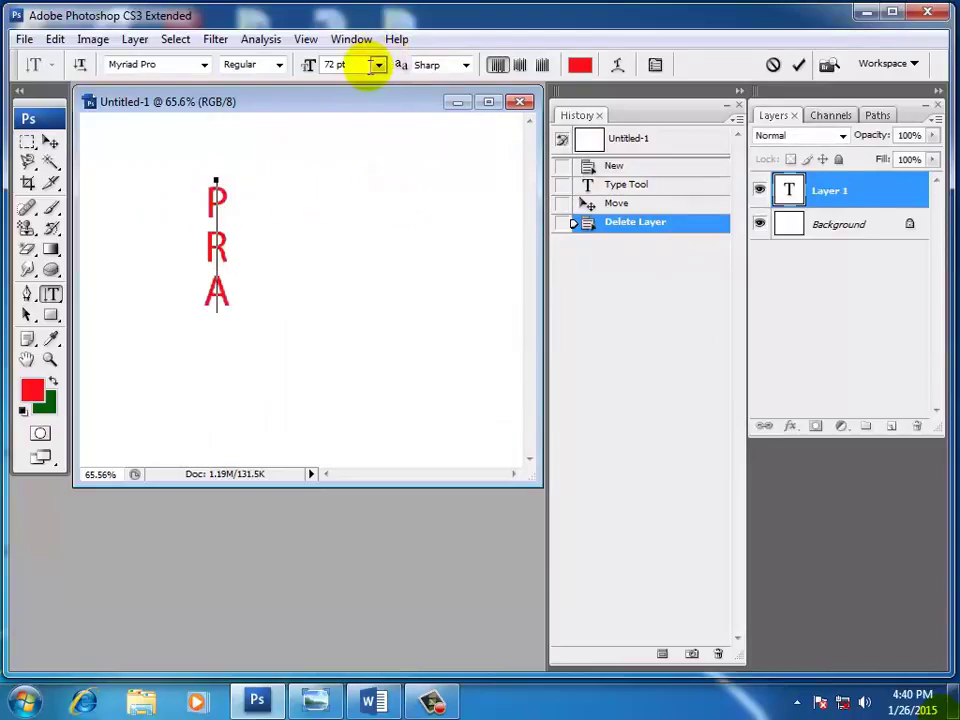
drag(212, 310, 232, 196)
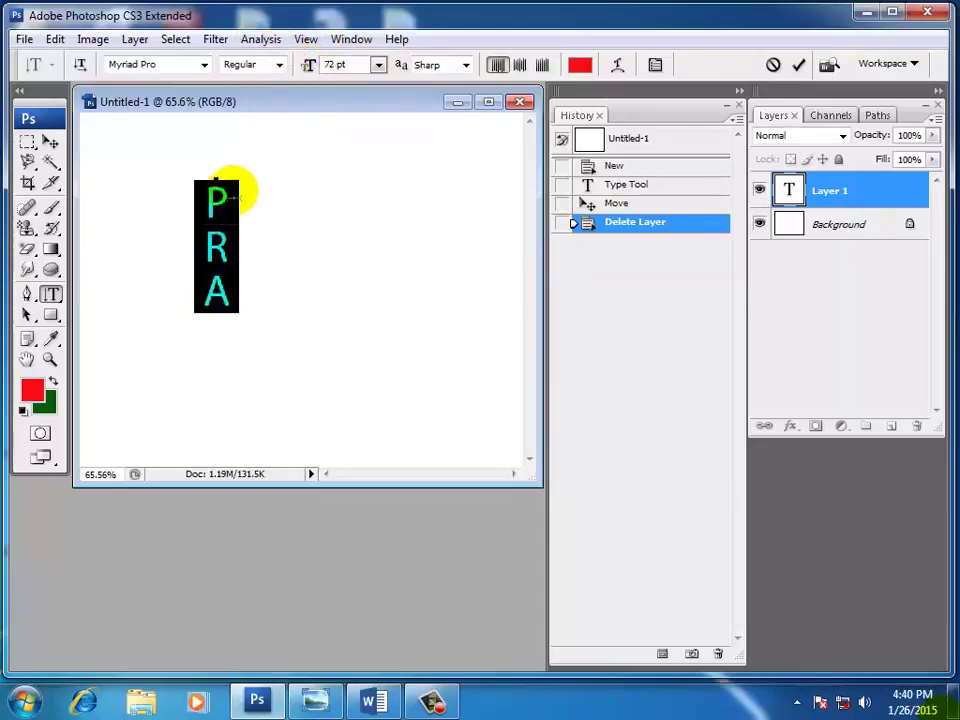
click(580, 64)
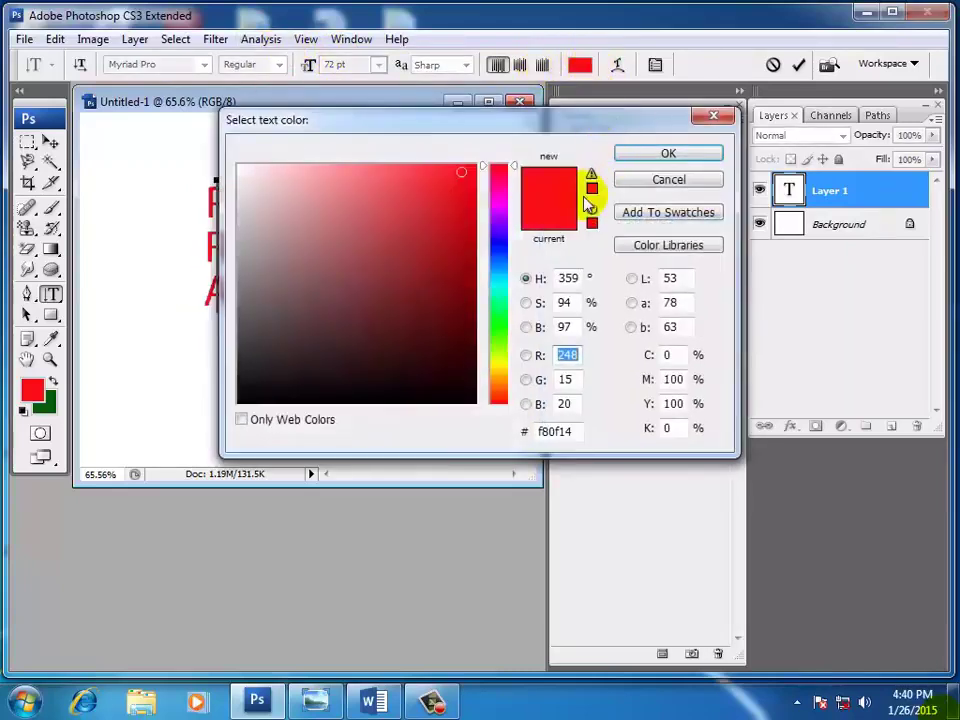
click(505, 254)
click(429, 193)
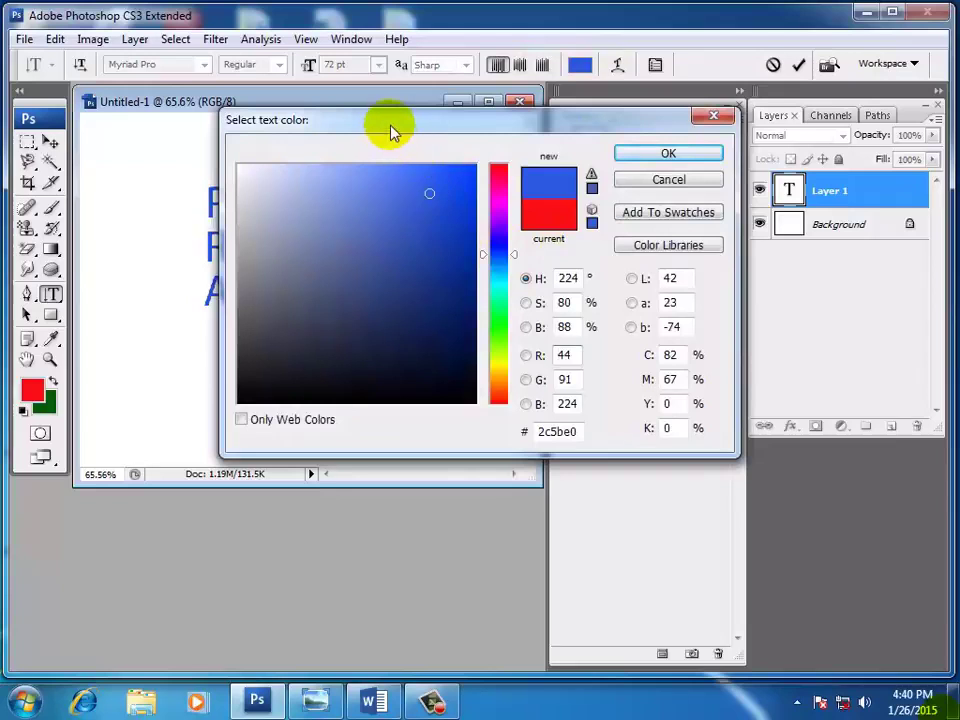
drag(392, 133, 471, 124)
click(790, 113)
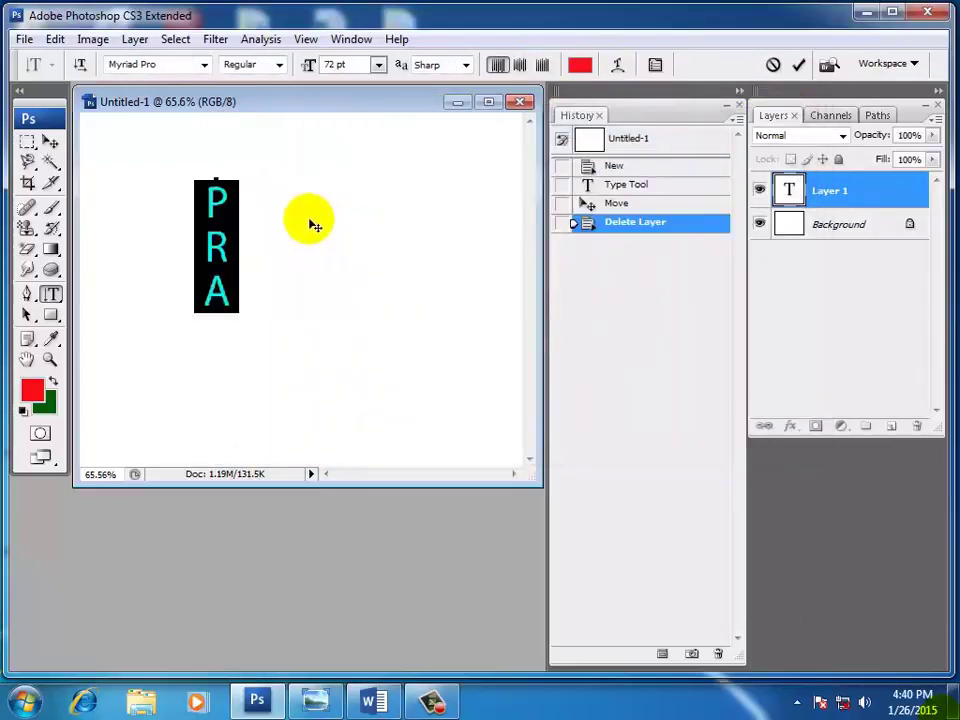
click(223, 199)
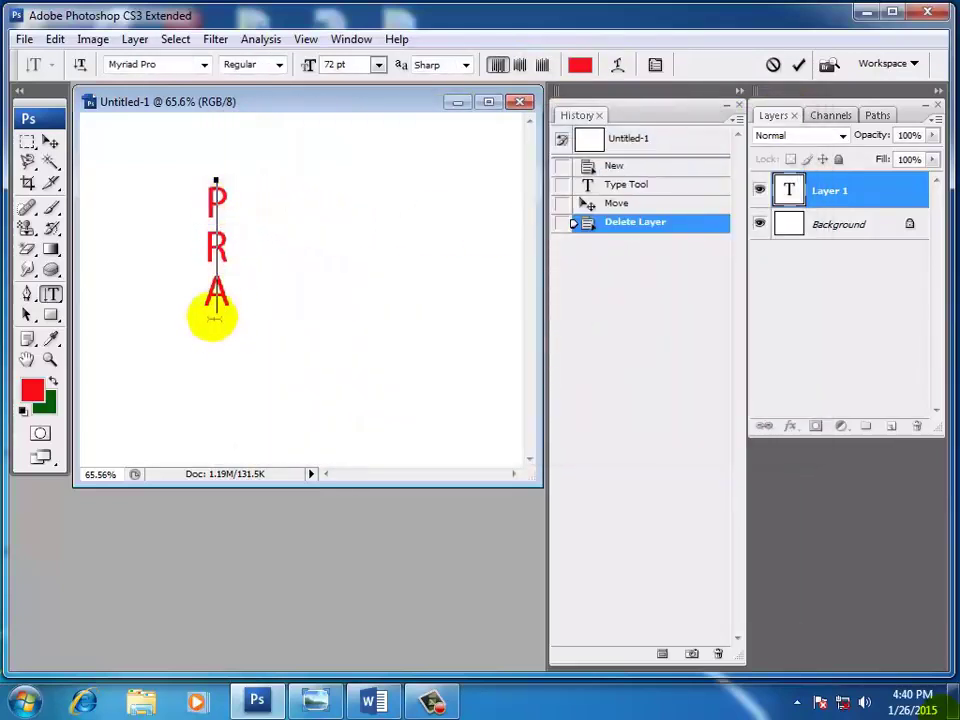
click(51, 296)
Step: Recolour the selected PRA letters to pink (f80fb9)
click(140, 311)
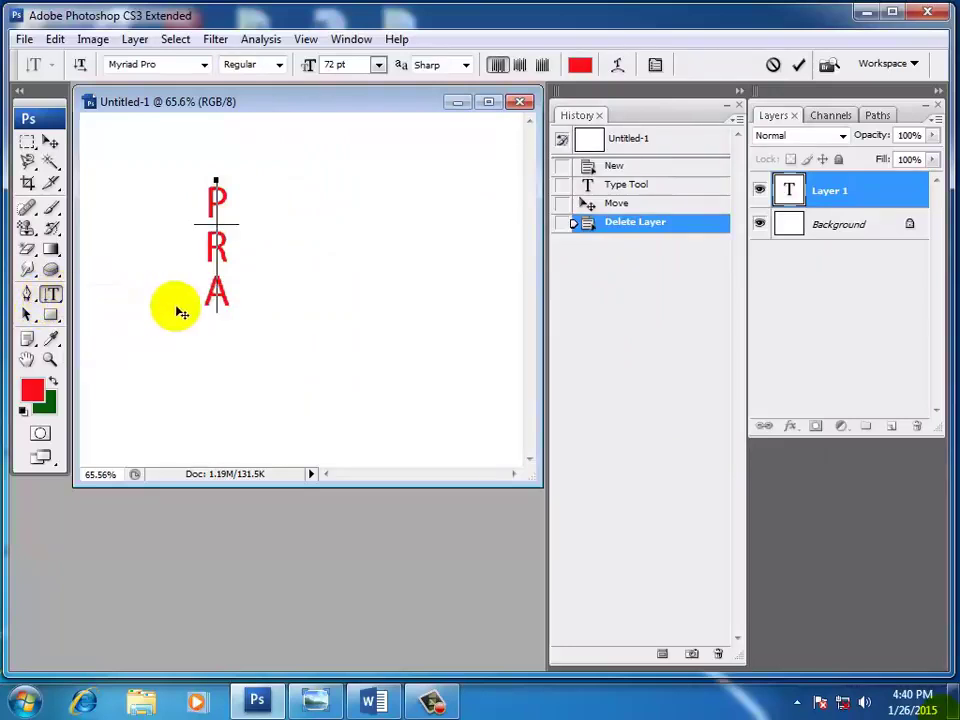
drag(216, 300, 220, 185)
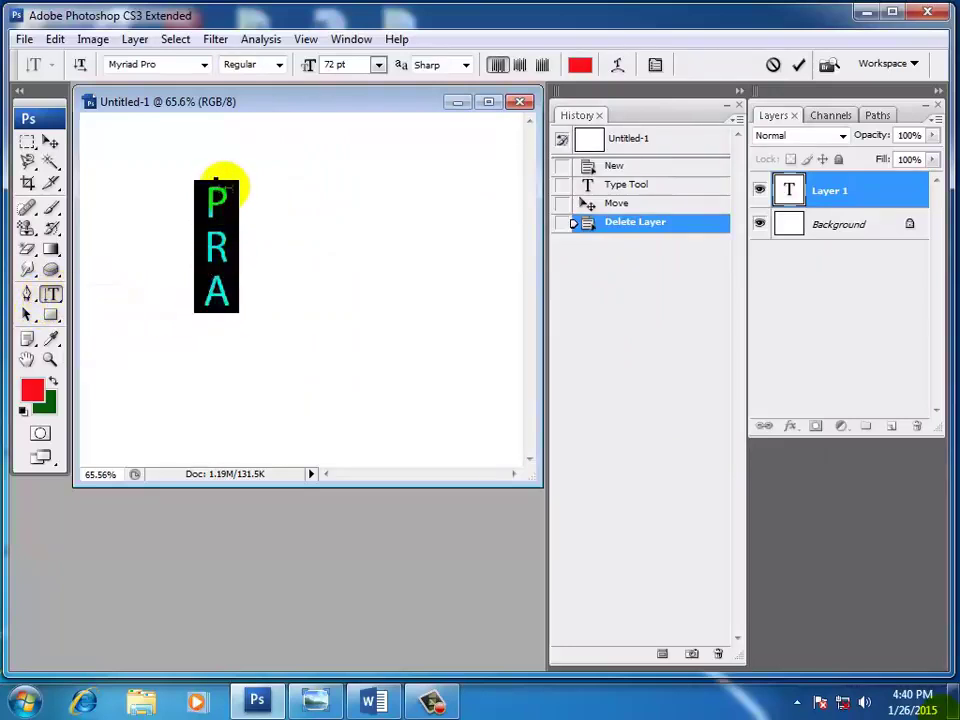
click(580, 64)
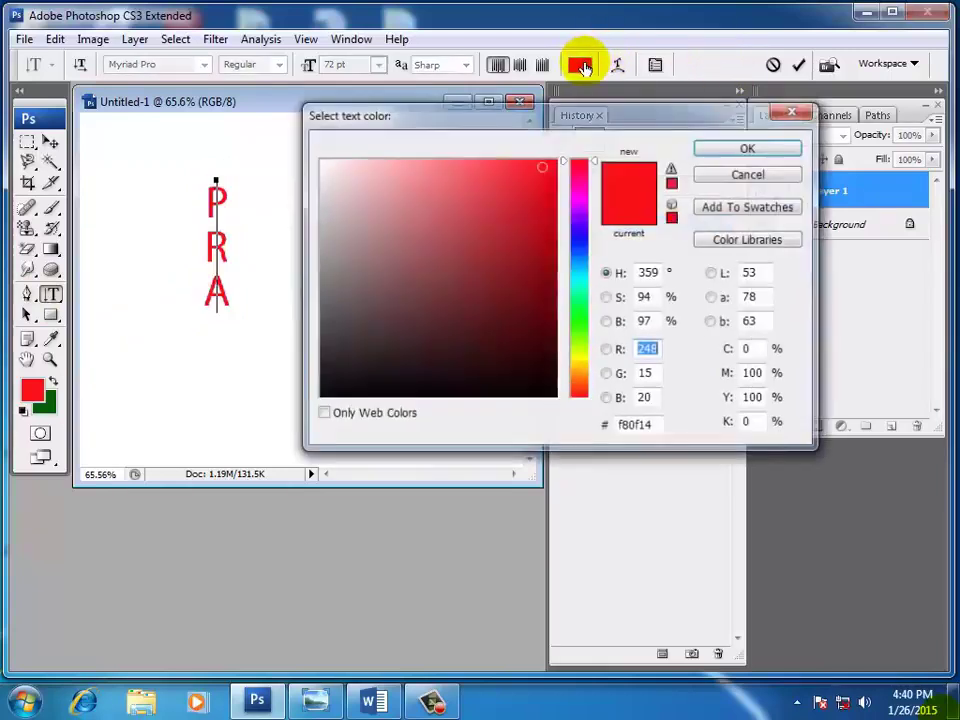
drag(579, 170, 568, 190)
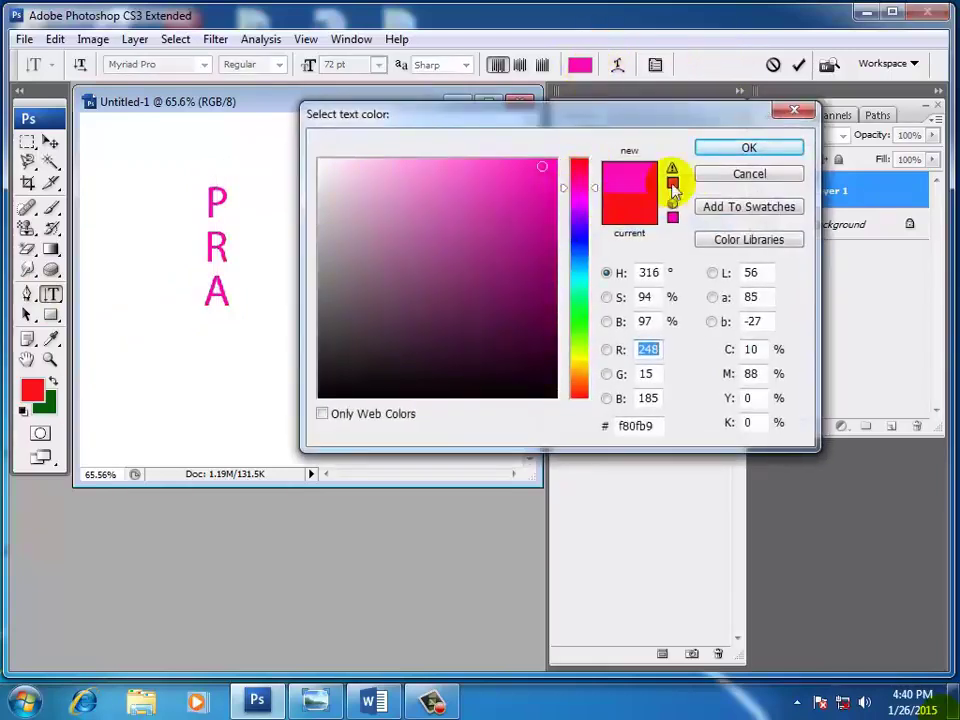
click(735, 149)
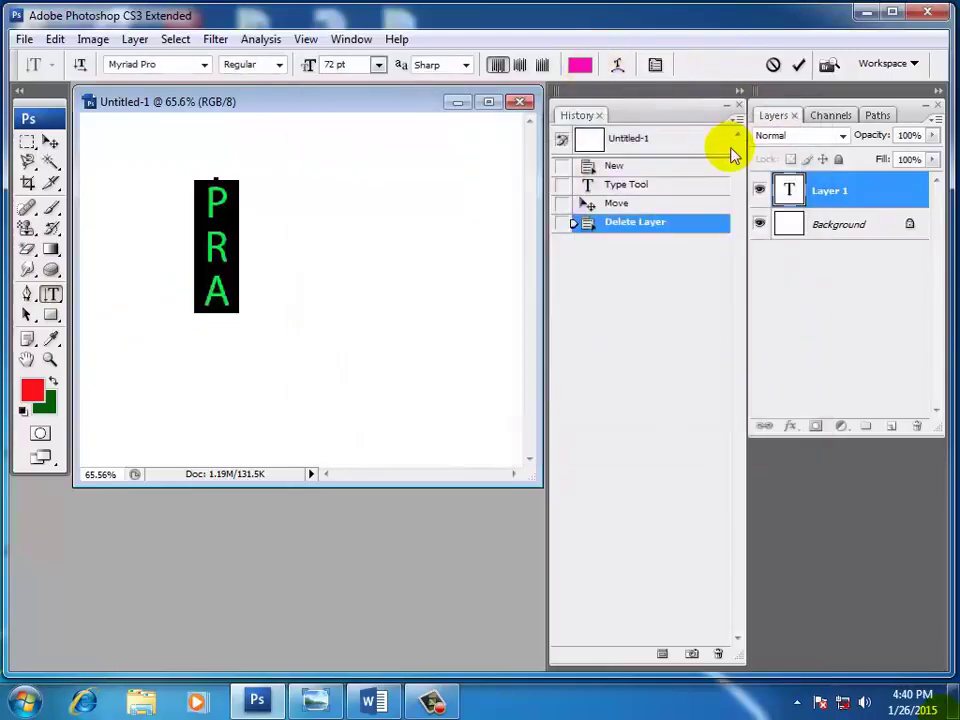
Step: Preview an Arc Upper warp on PRA, then cancel to keep it straight
click(619, 64)
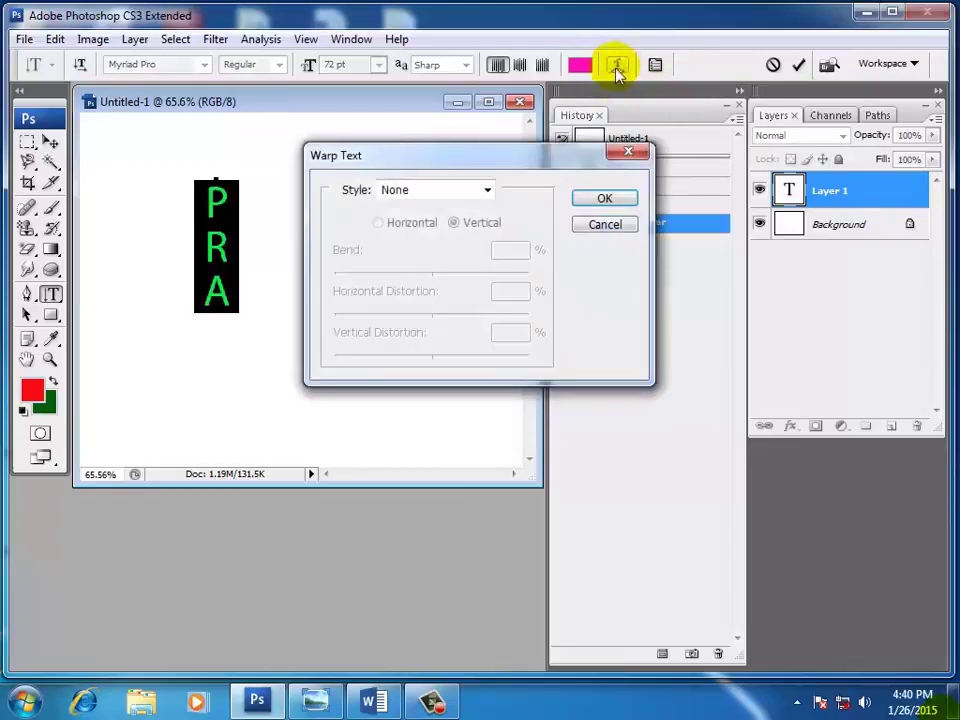
click(487, 189)
click(446, 270)
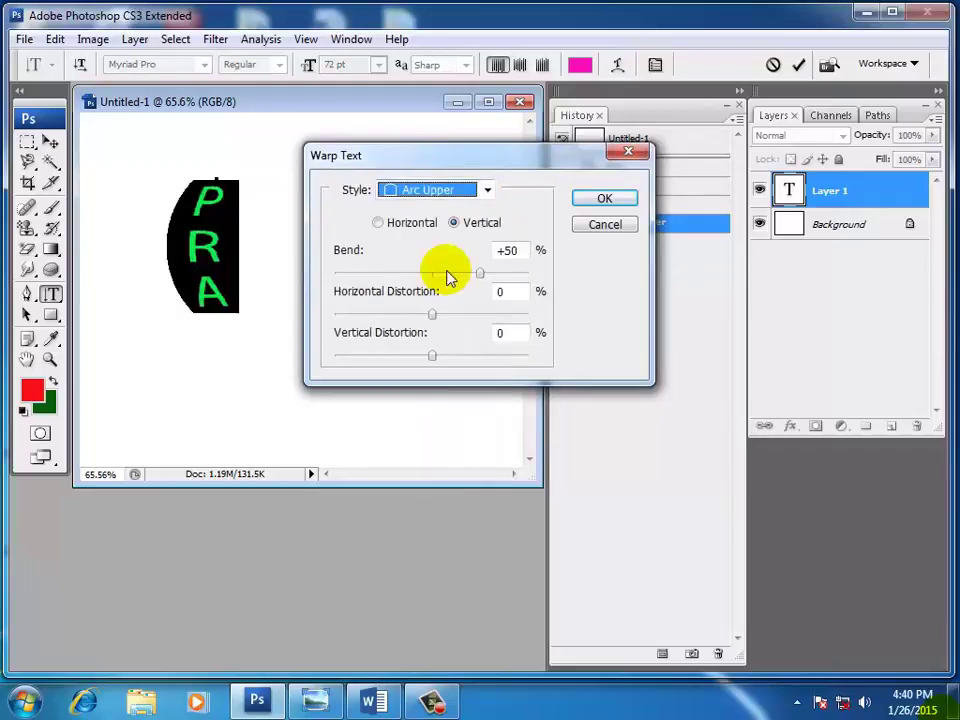
click(628, 152)
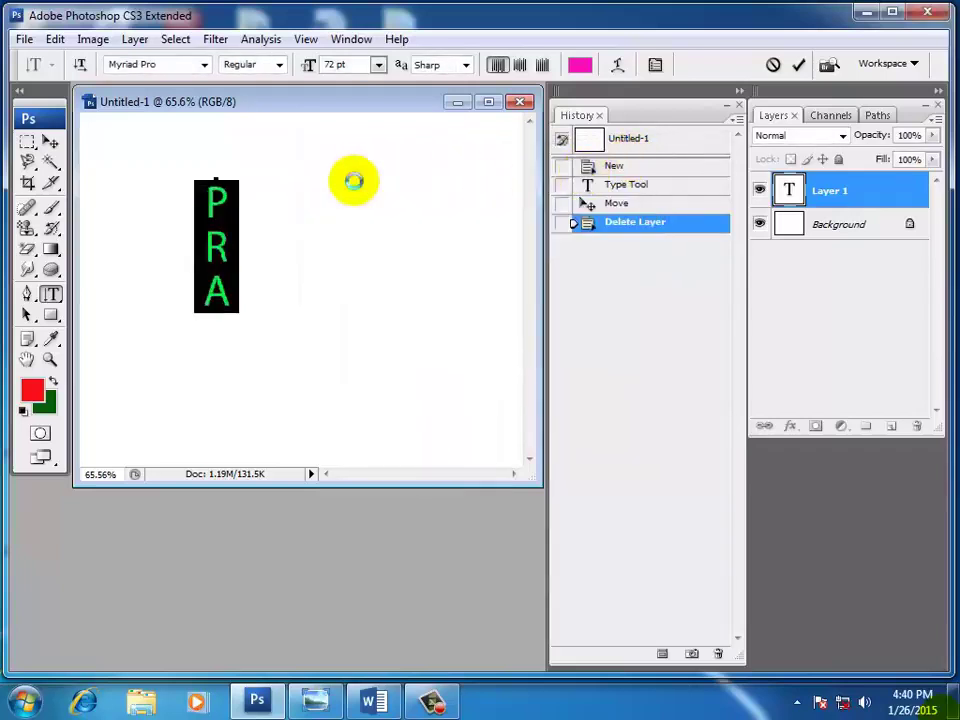
Step: Commit the pink PRA text and delete its layer in the Layers panel
click(52, 146)
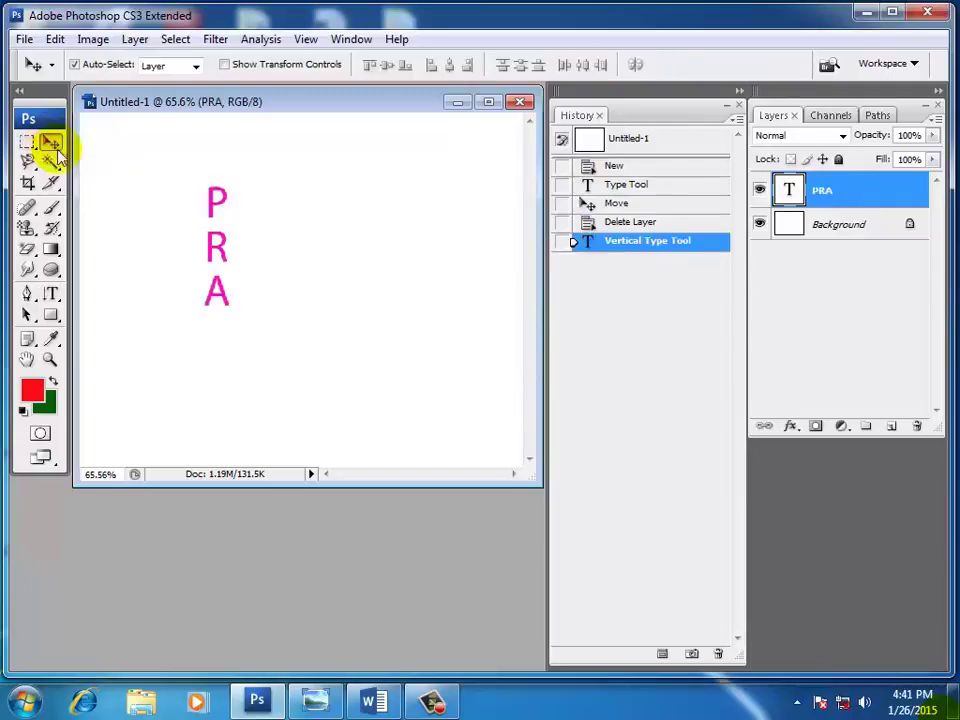
mouse_move(870, 188)
mouse_down()
mouse_move(936, 418)
mouse_move(917, 425)
mouse_up()
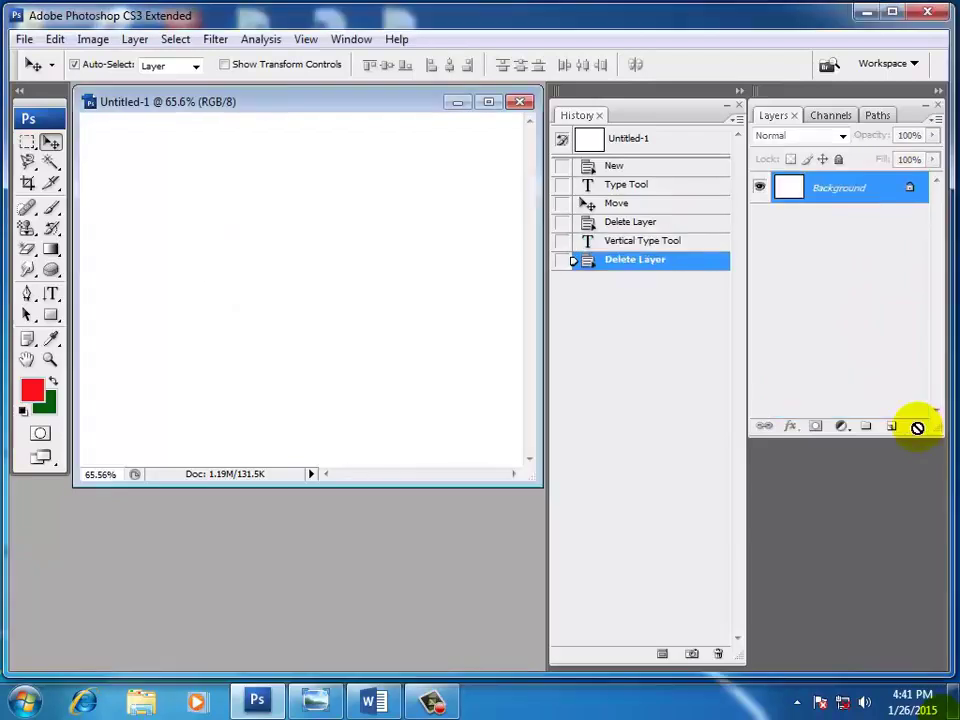
click(47, 294)
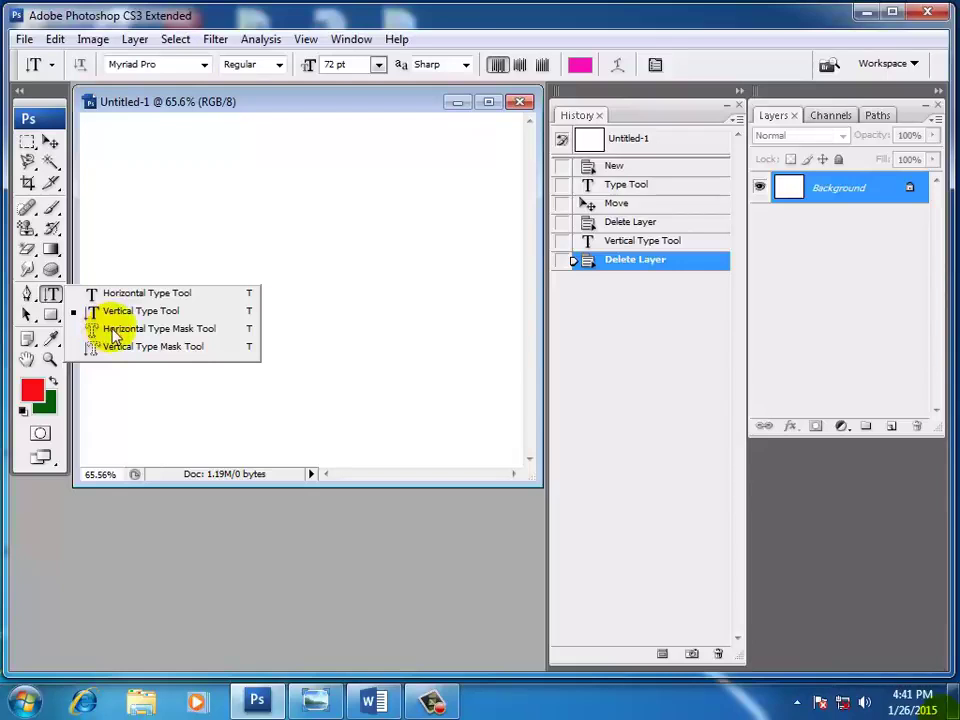
Step: Type PRASAD with the Horizontal Type Mask Tool at left middle and commit it as a selection
click(112, 329)
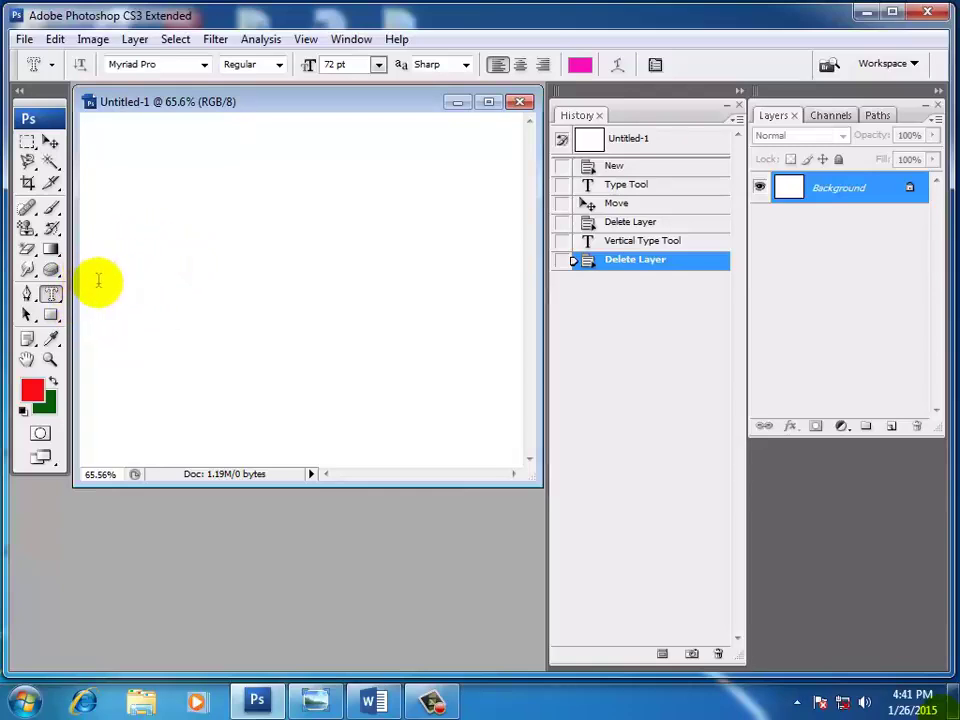
click(96, 279)
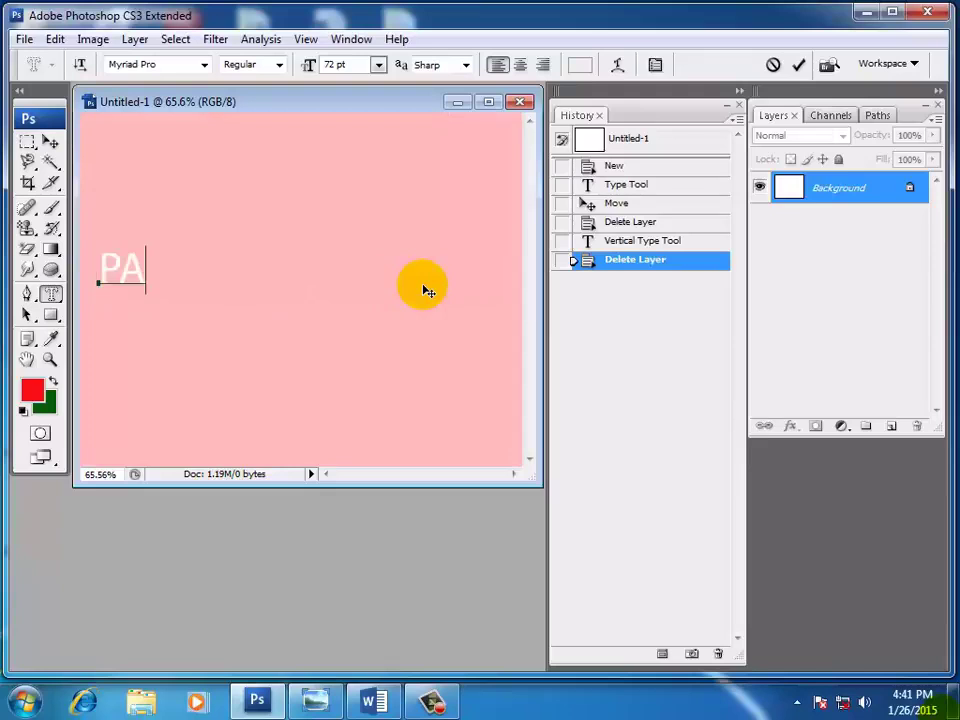
text(ASAD)
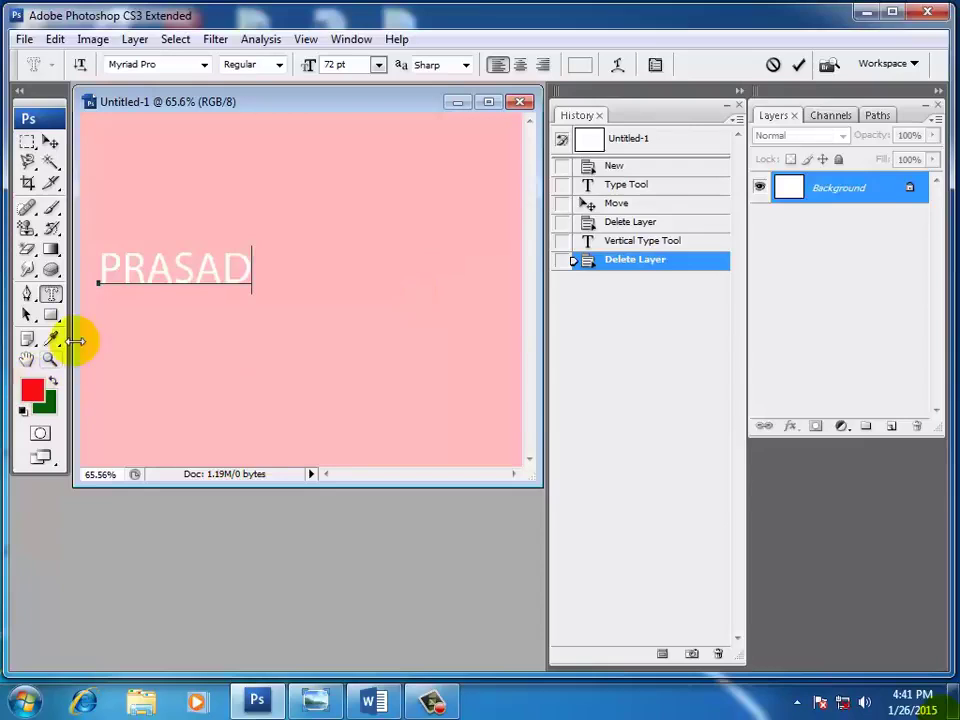
click(50, 144)
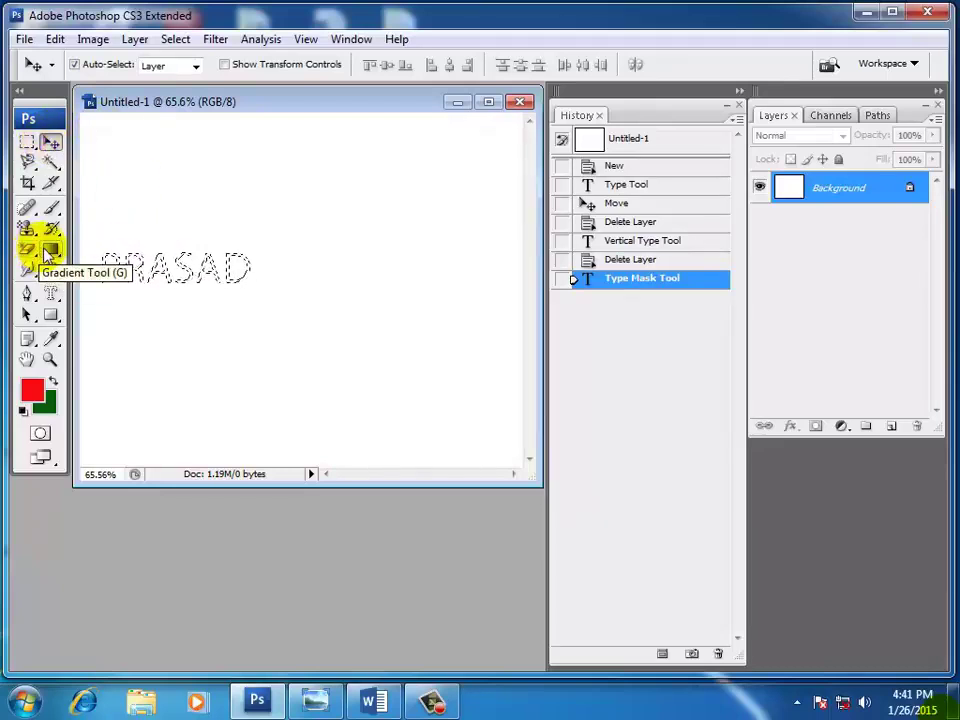
Step: Fill the PRASAD selection with the rainbow spectrum gradient, then deselect
drag(50, 255, 103, 247)
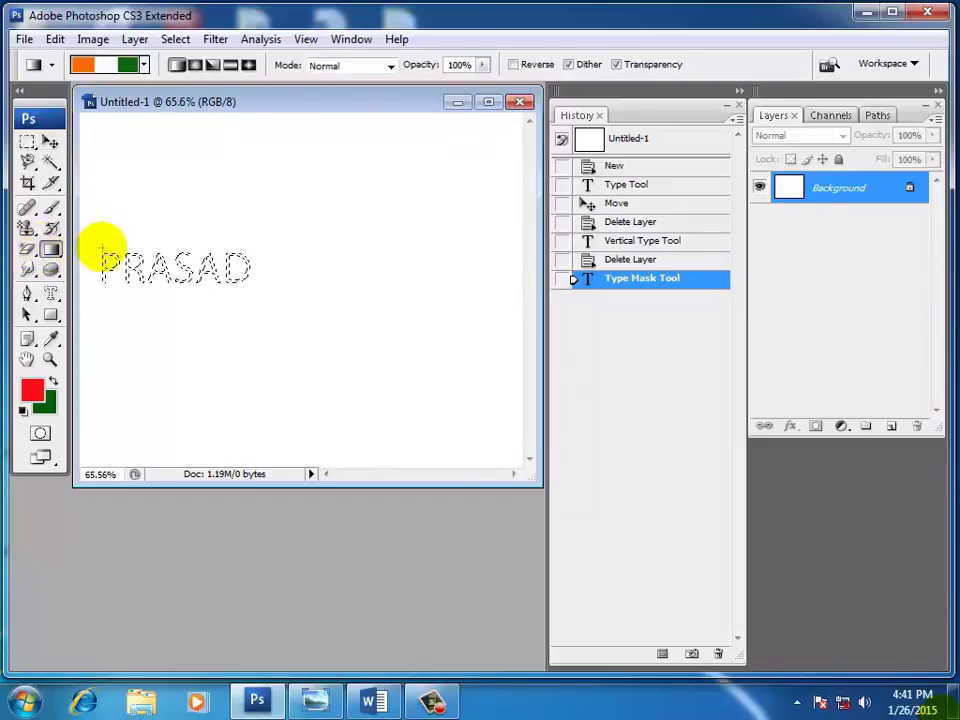
drag(92, 244, 273, 288)
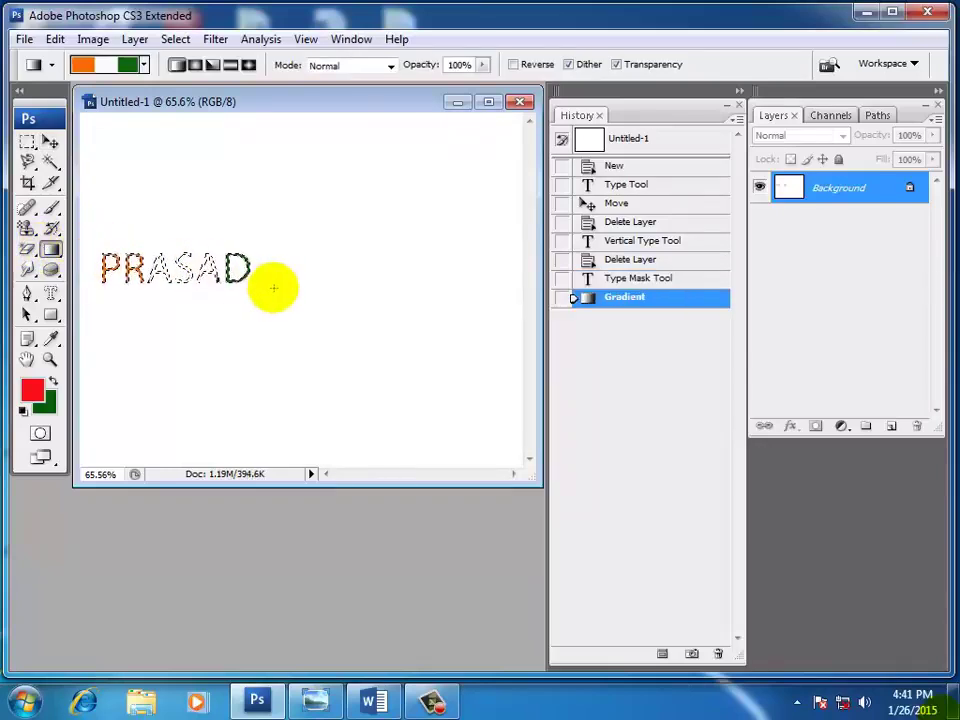
click(145, 64)
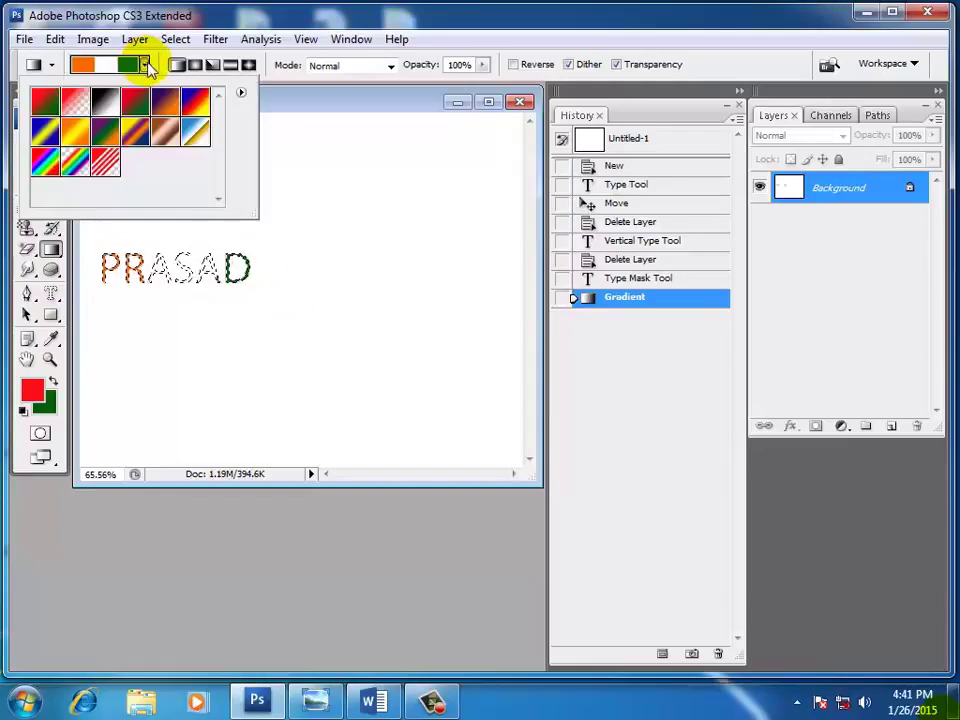
click(45, 160)
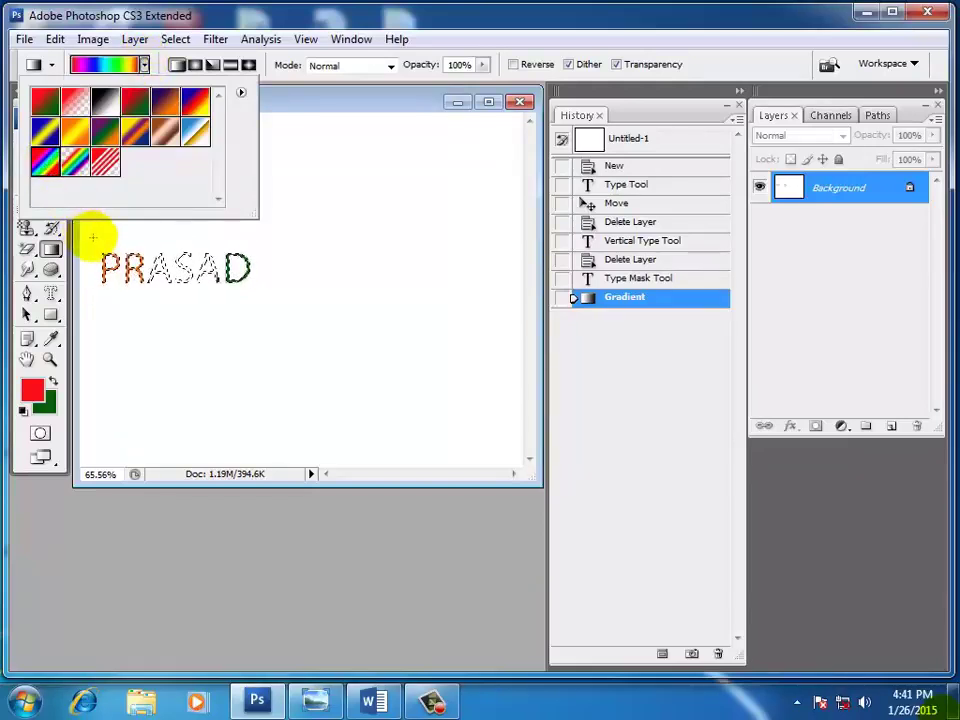
drag(92, 237, 296, 311)
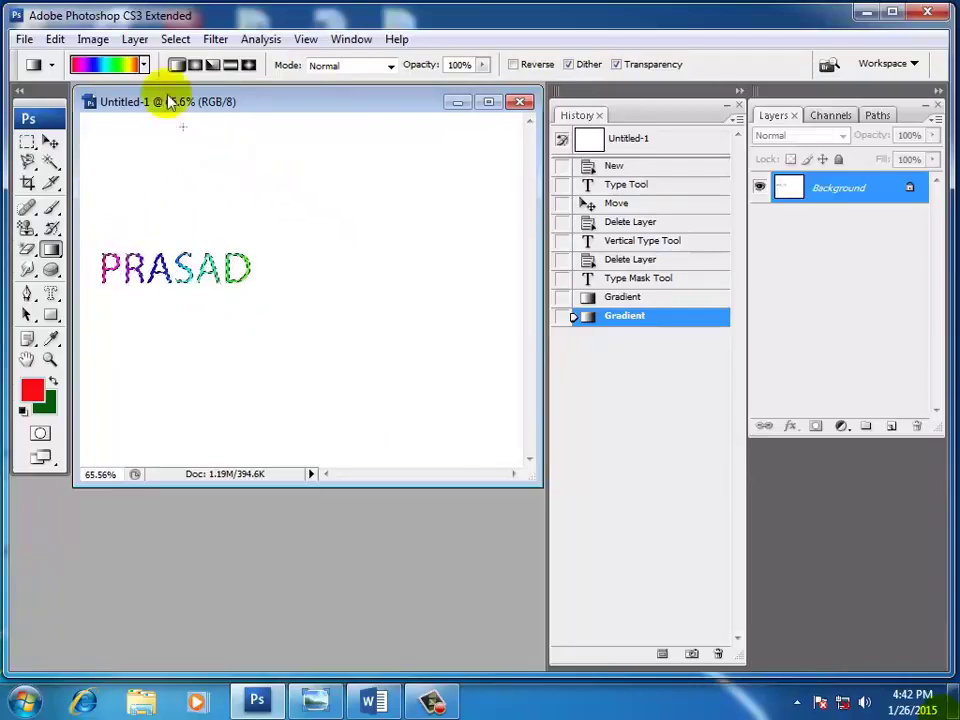
click(175, 39)
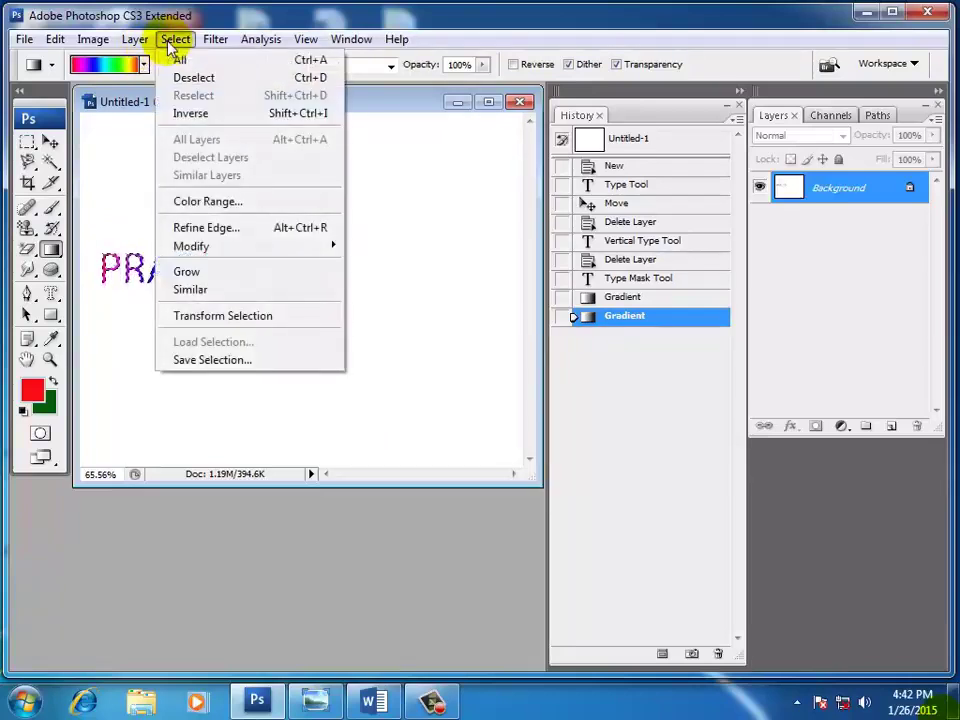
click(198, 80)
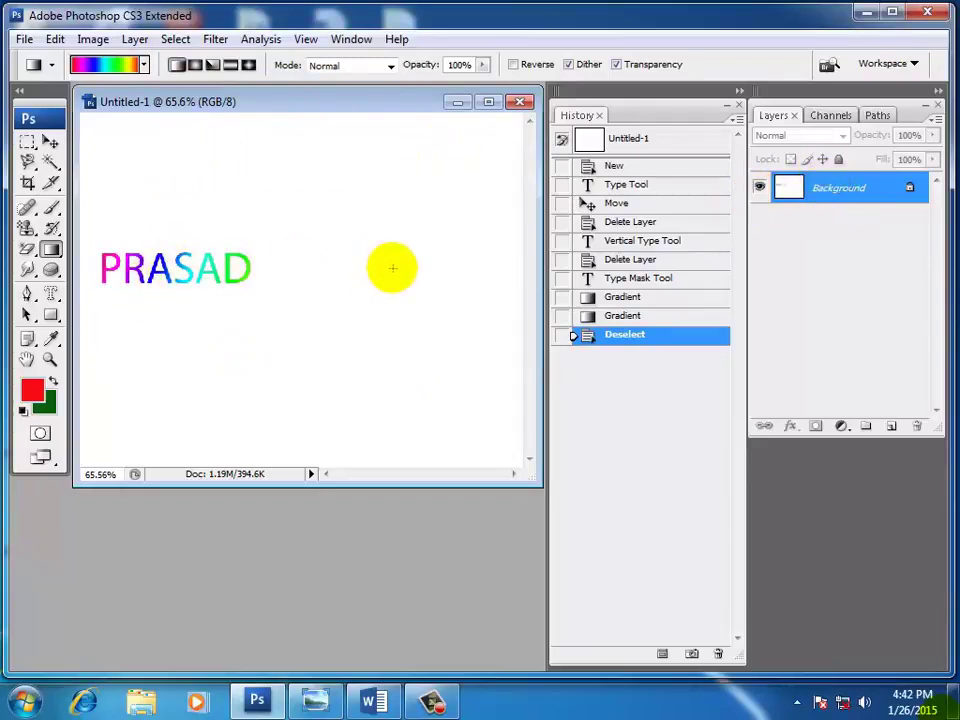
Step: Try to drag the PRASAD text with the Move tool and dismiss the locked-layer error
click(52, 145)
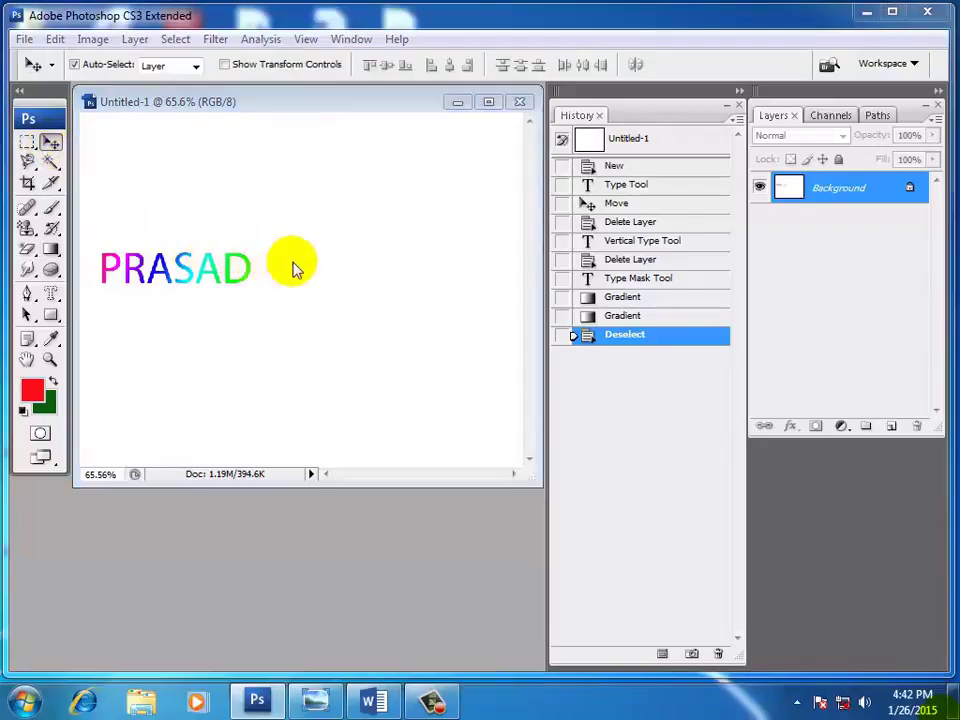
click(293, 265)
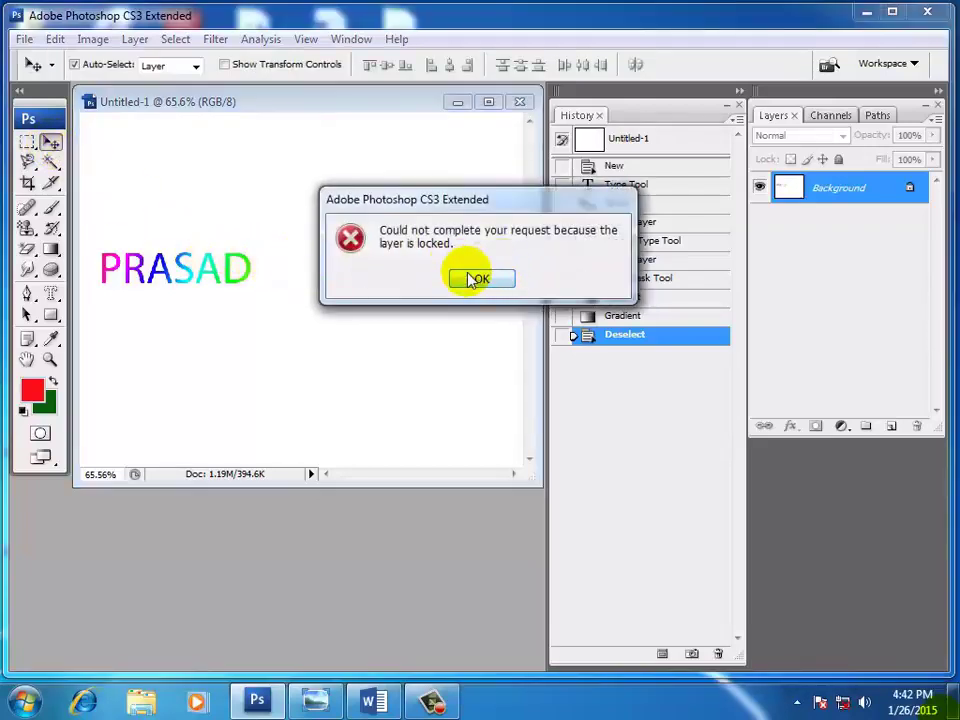
click(476, 279)
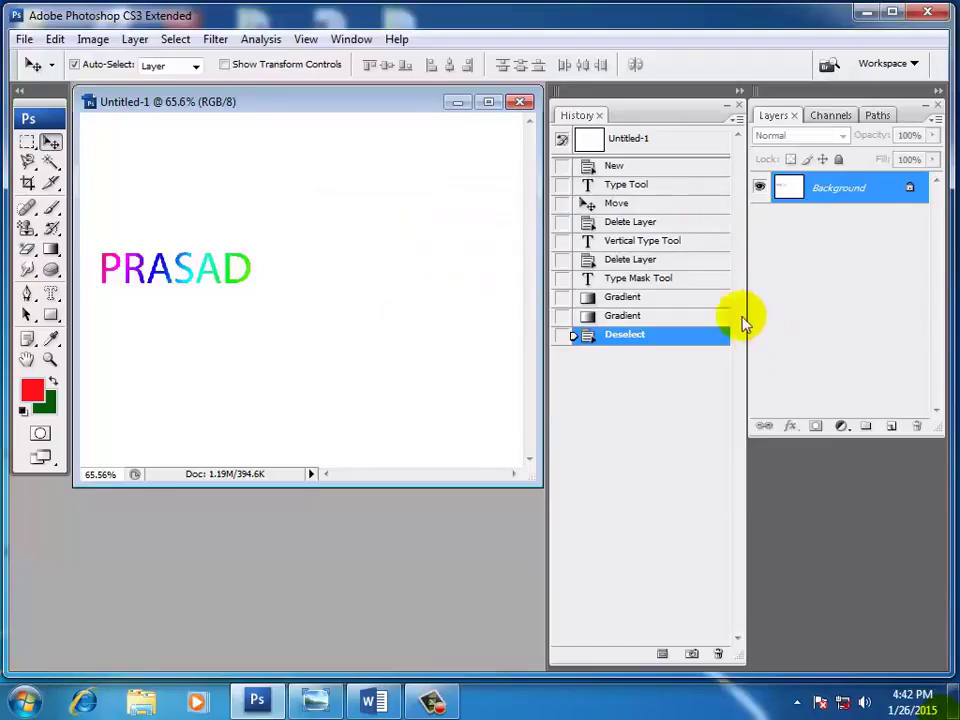
Step: Revert the document to the Untitled-1 snapshot in the History panel
click(635, 145)
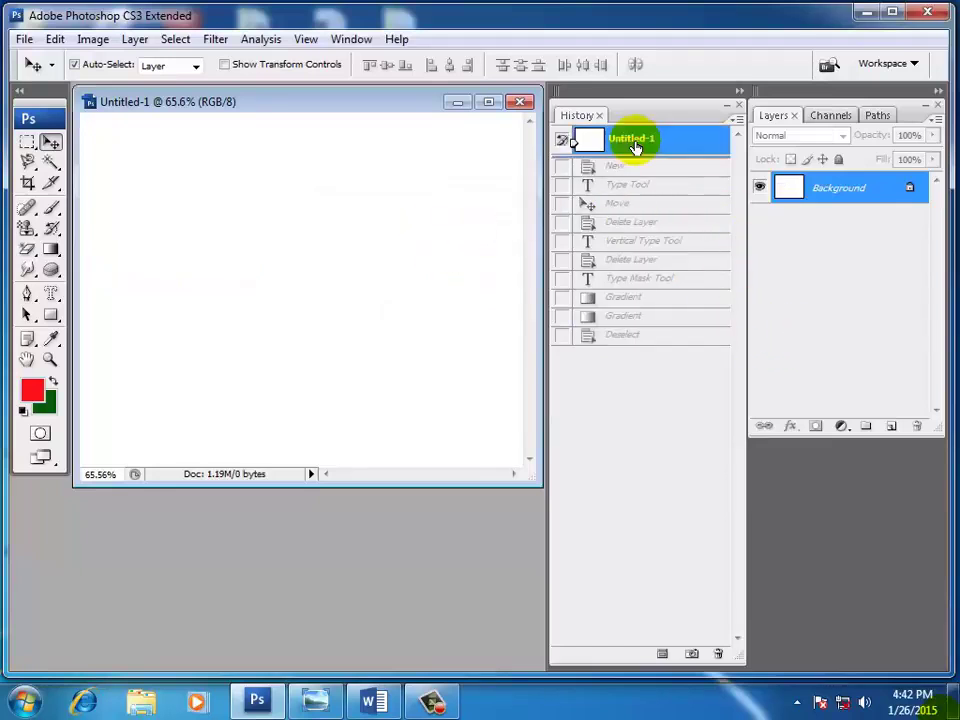
click(51, 294)
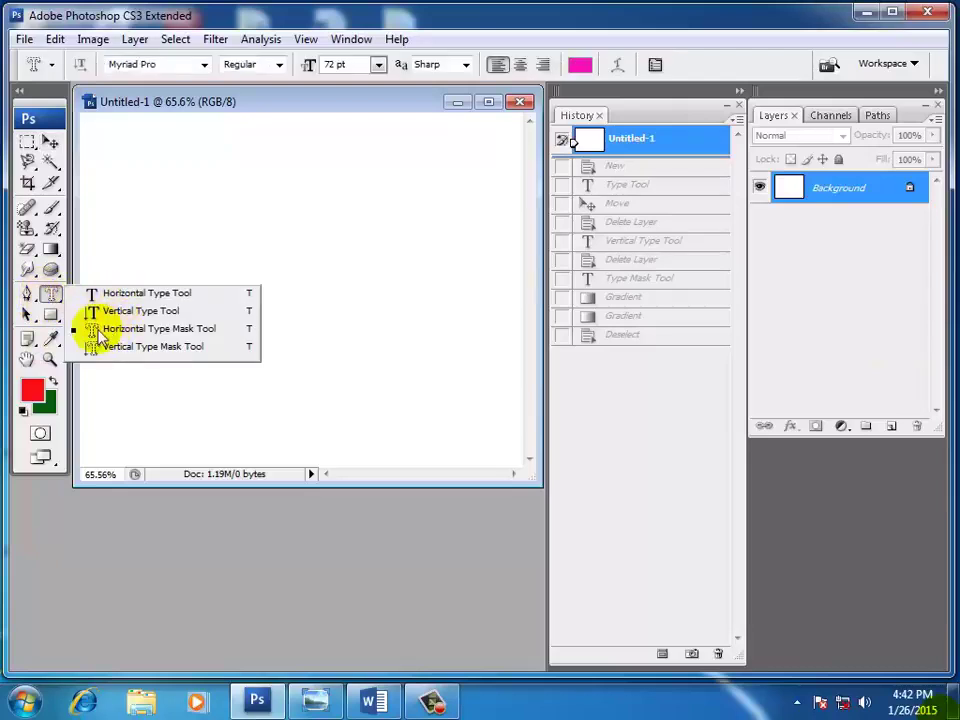
click(786, 298)
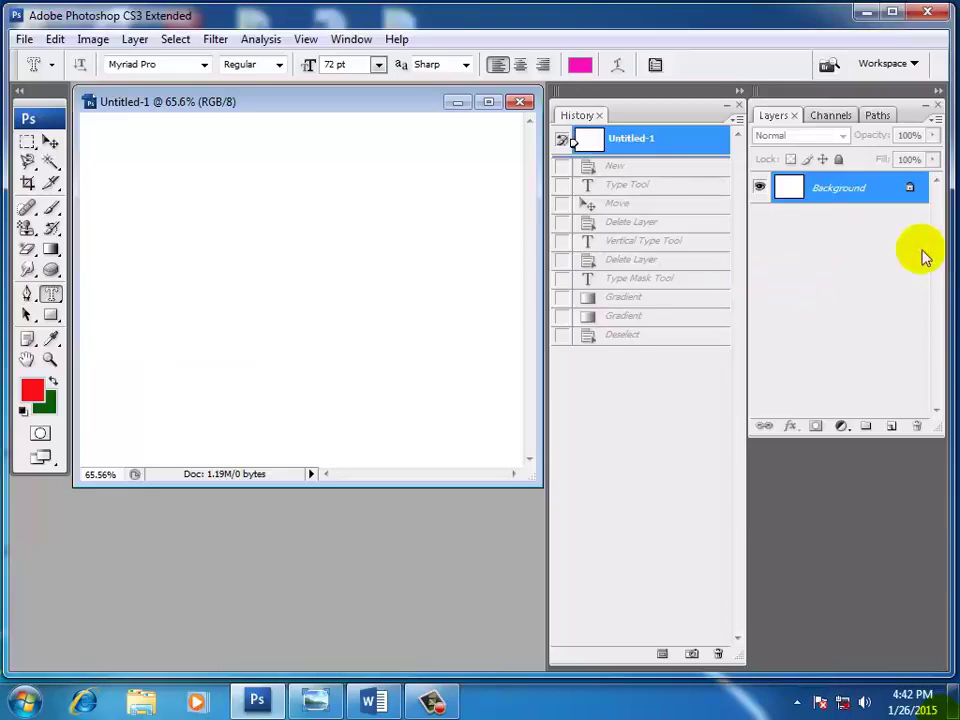
Step: Add a new layer and type PRASAD with the Horizontal Type Mask tool
click(891, 427)
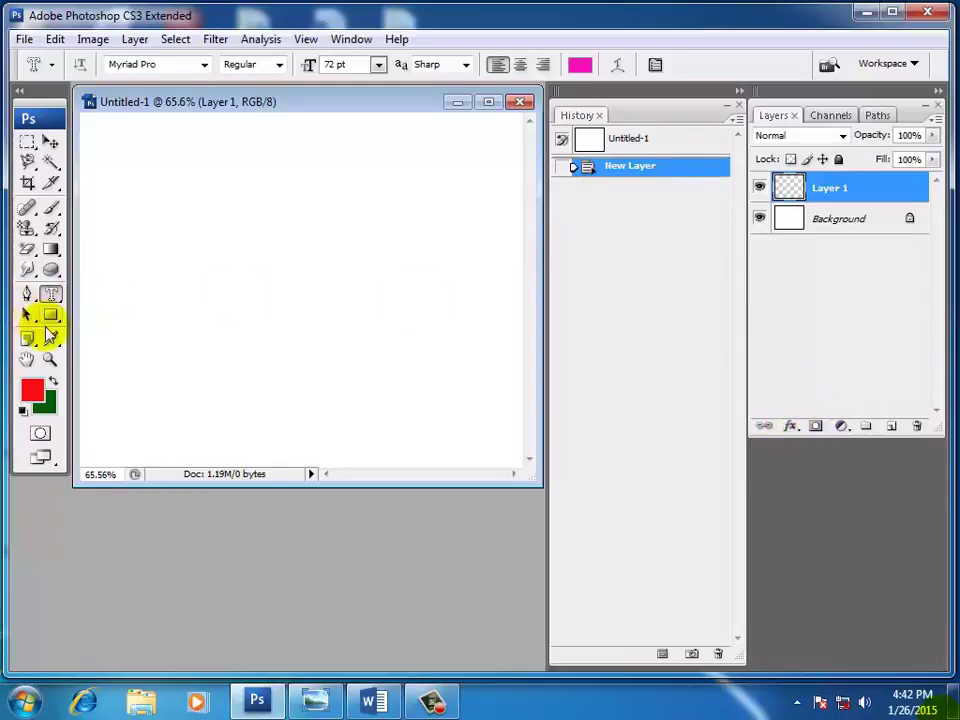
right_click(51, 297)
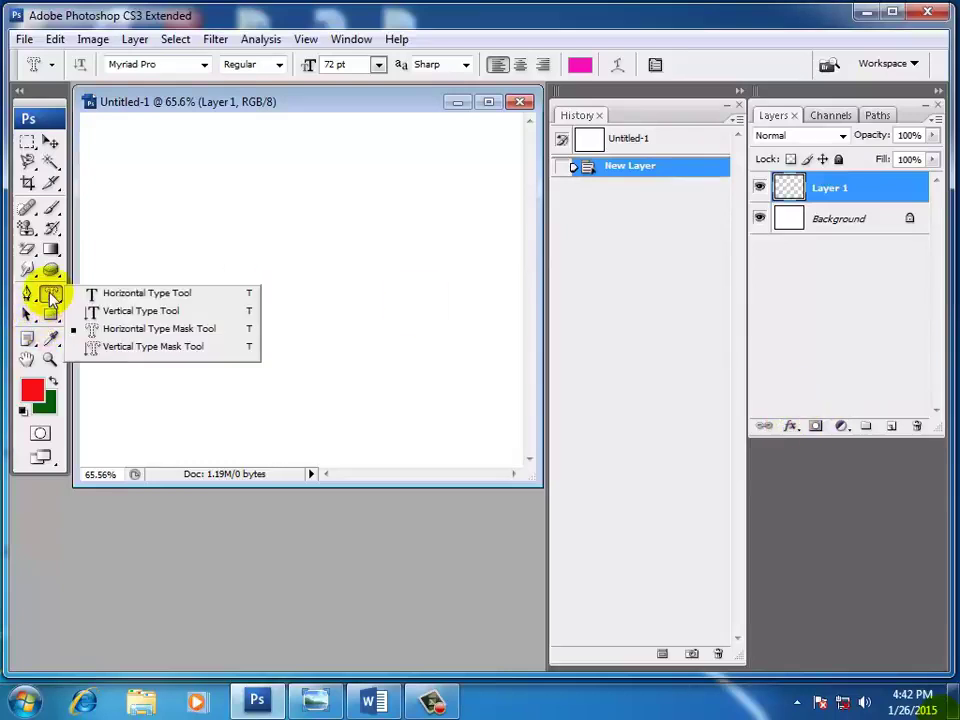
click(108, 331)
click(102, 294)
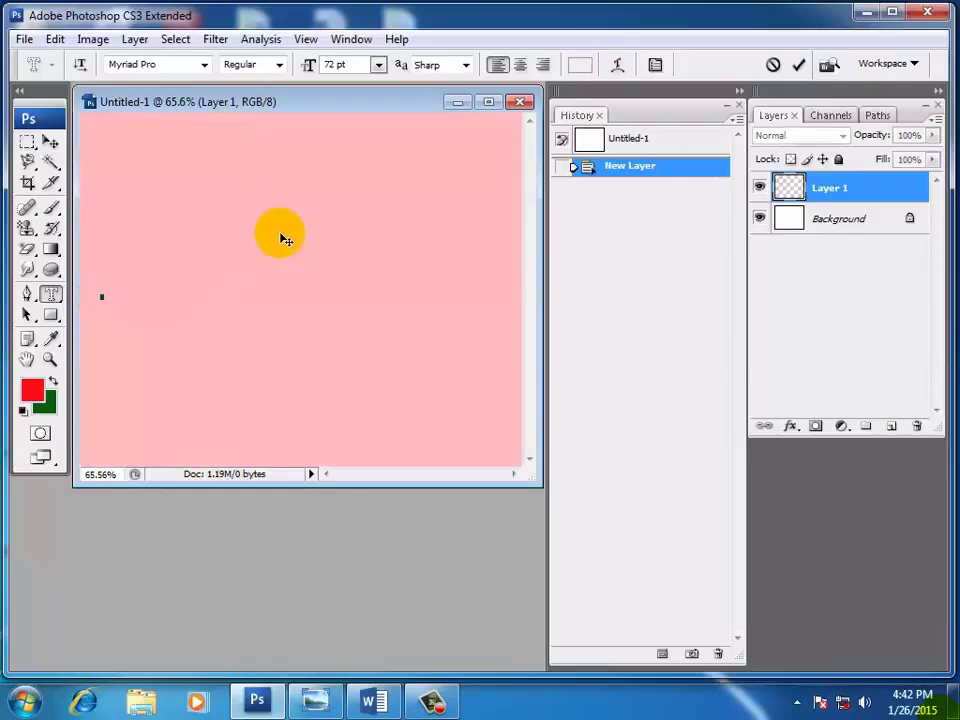
text(PRASAD)
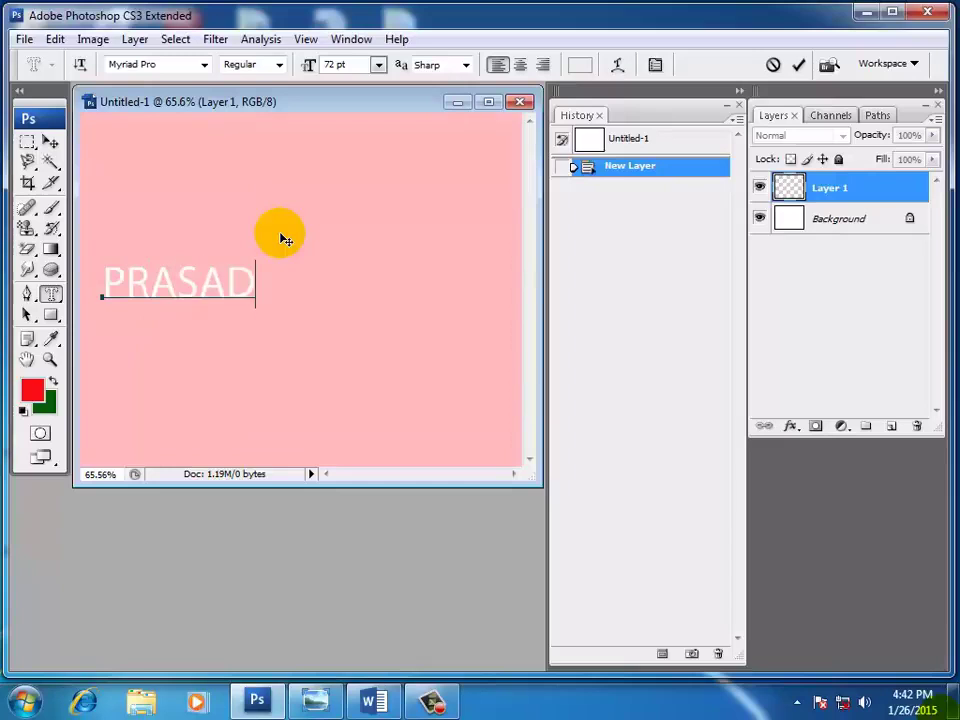
Step: Select the PRASAD letters and replace the 72 pt font size
drag(257, 281, 100, 282)
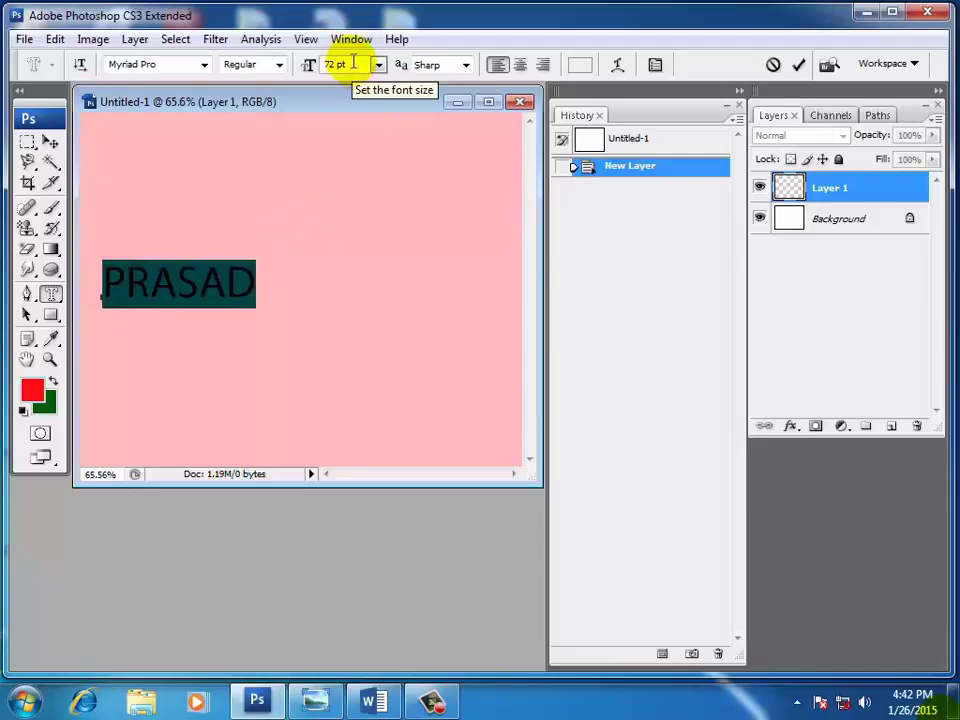
click(312, 65)
text(150)
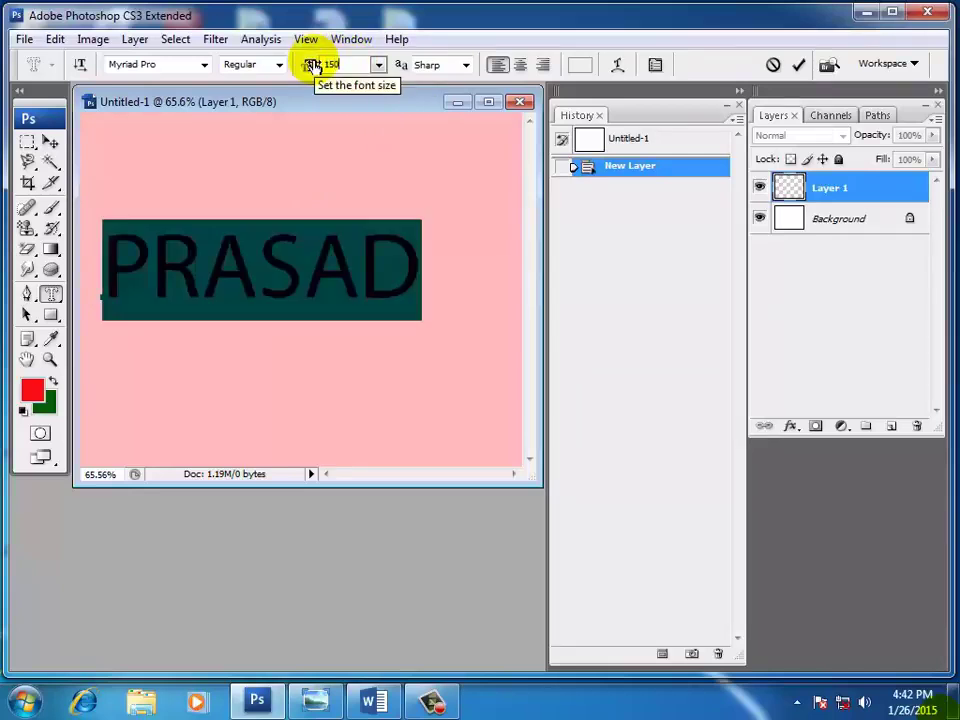
key(BackSpace)
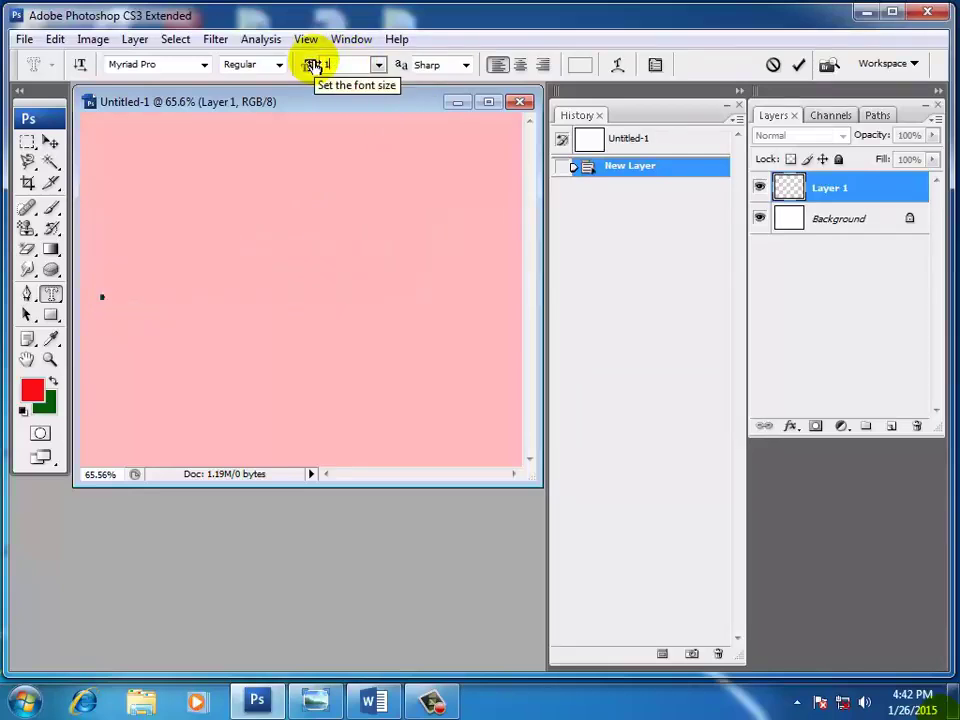
text(200)
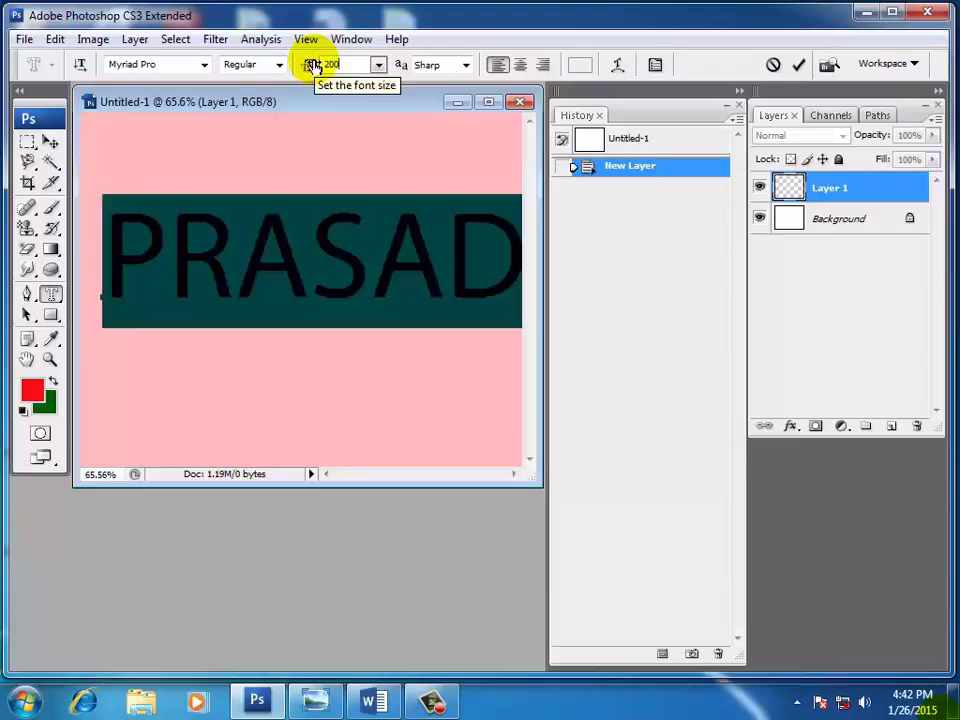
key(BackSpace)
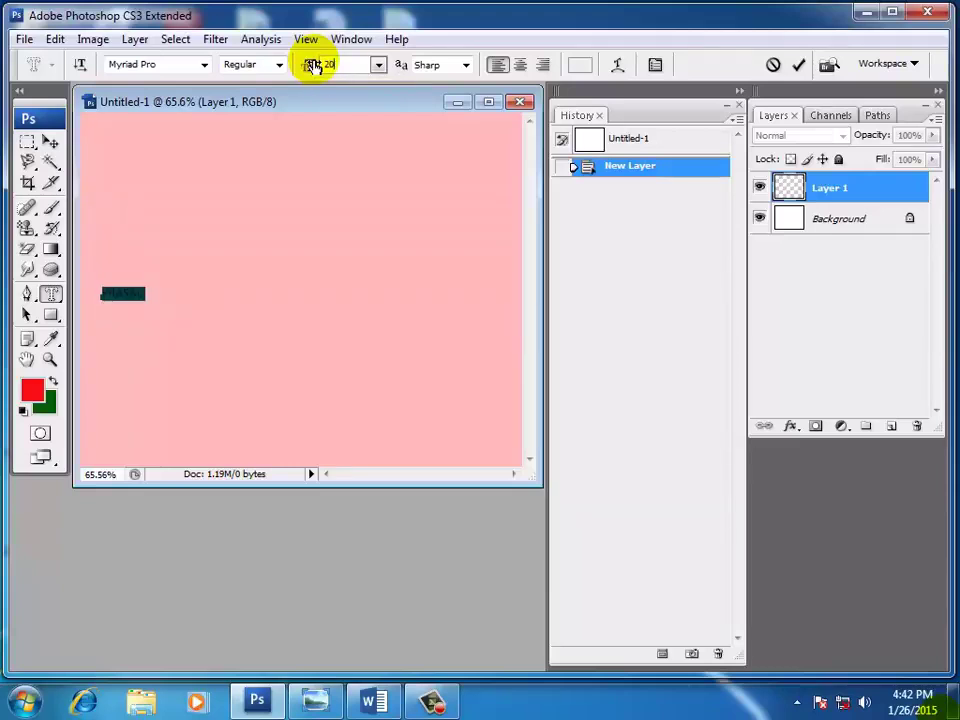
text(180)
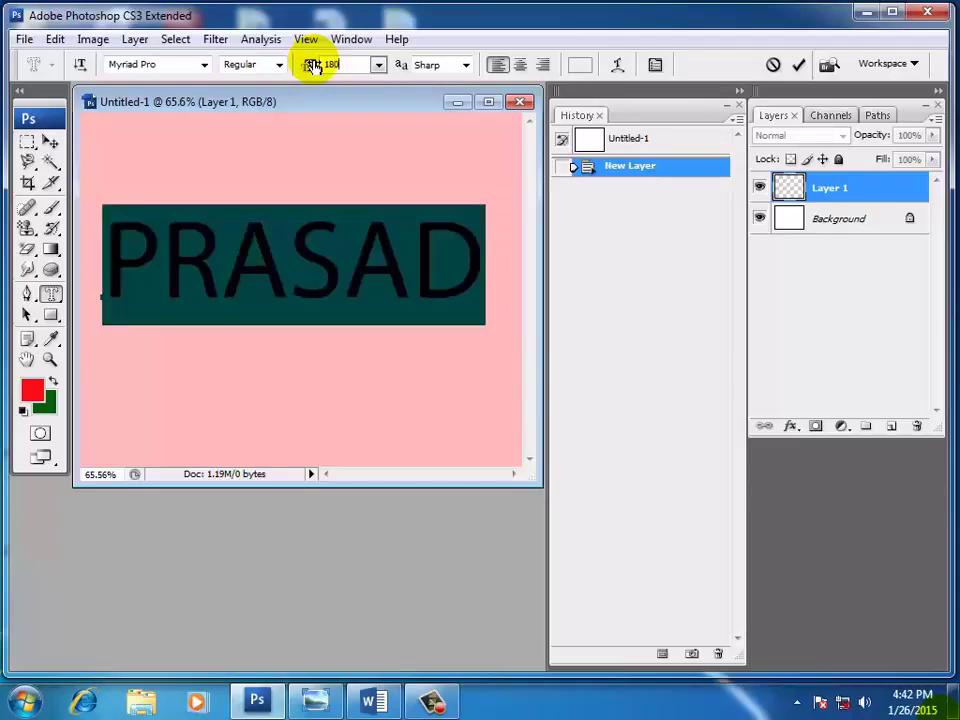
Step: Set the font to Rockwell Extra Bold at 130 pt
click(205, 65)
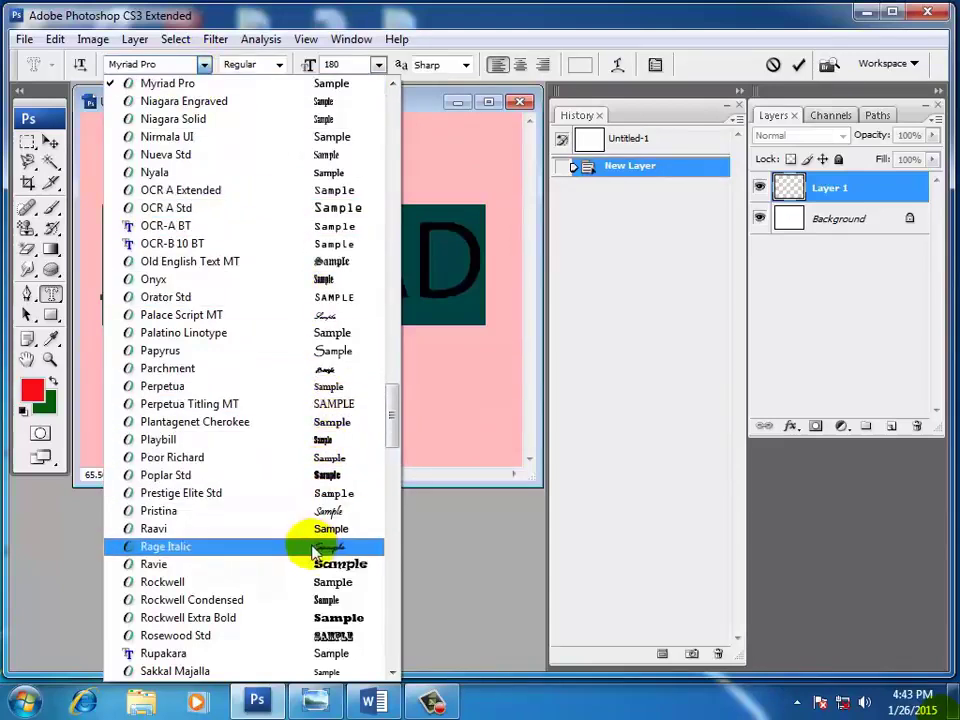
click(338, 618)
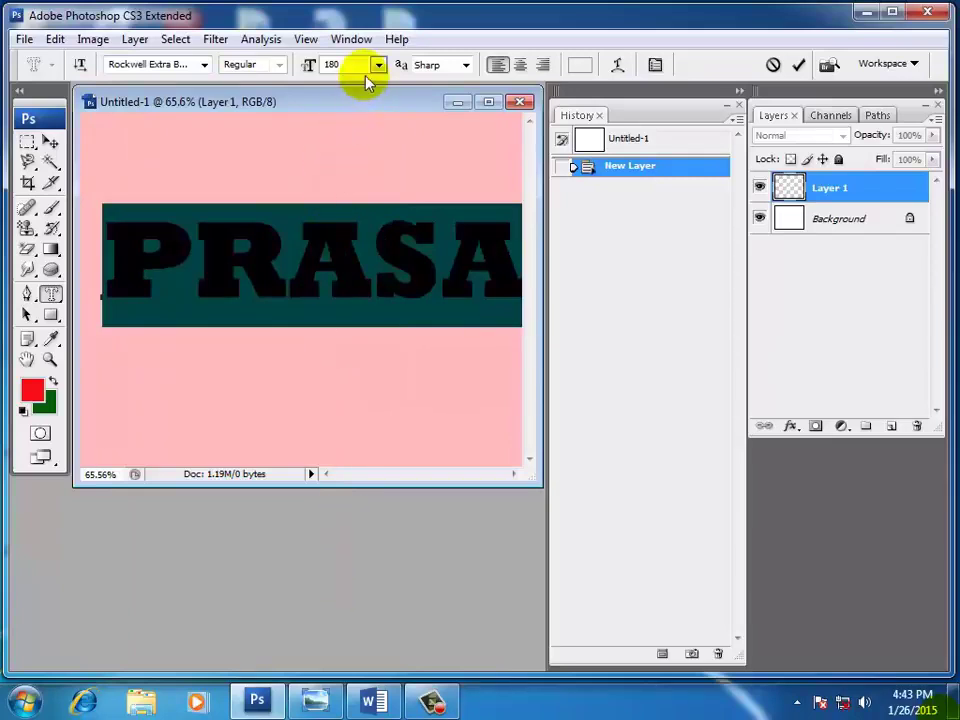
drag(362, 65, 327, 64)
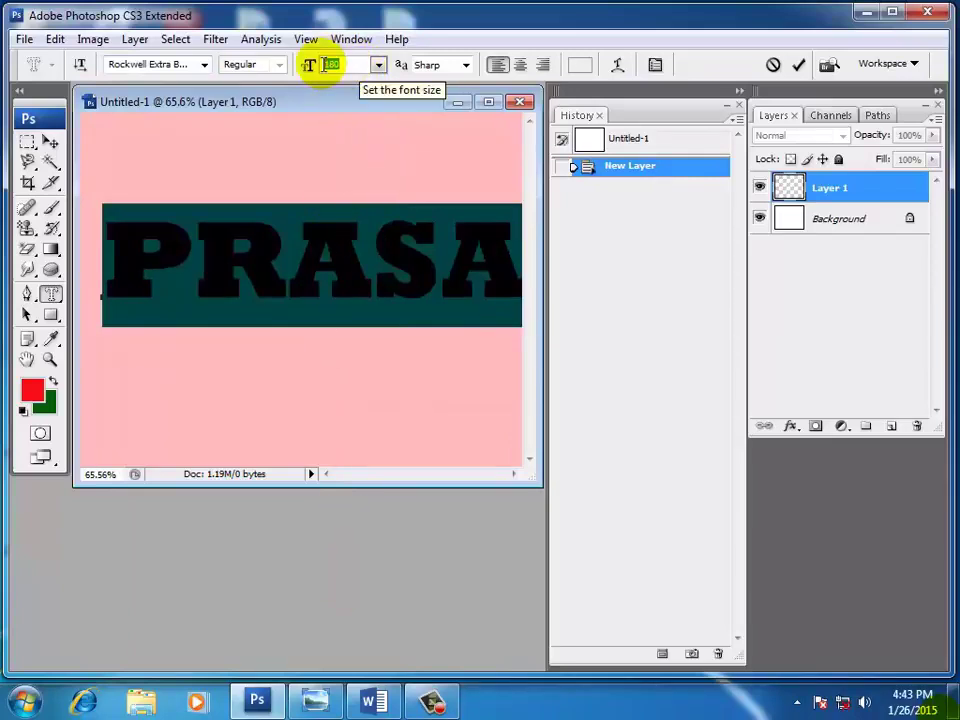
text(150)
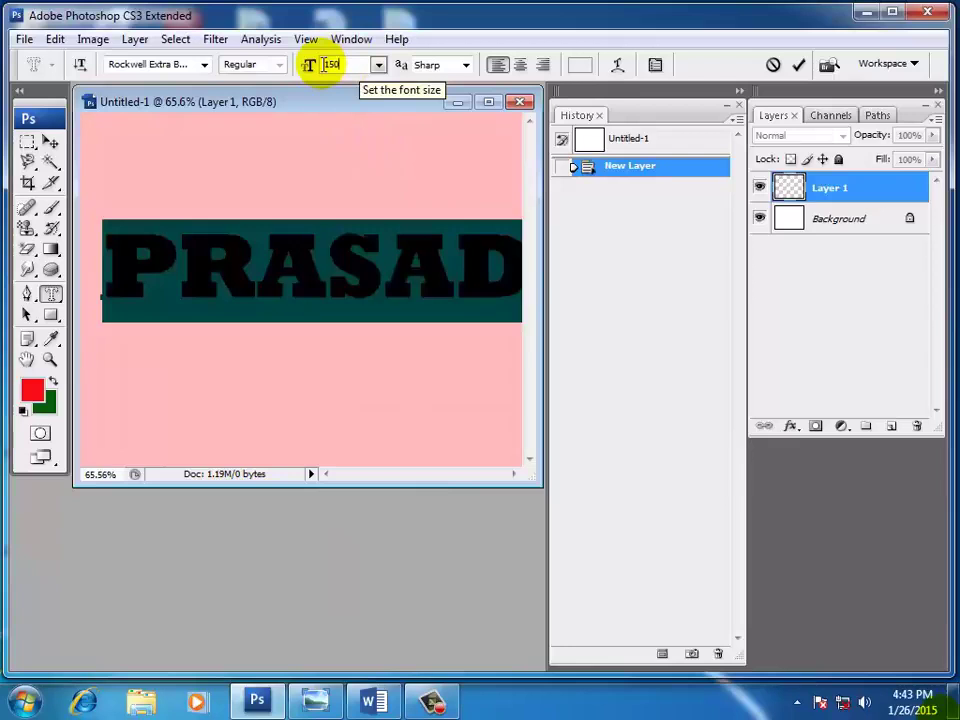
key(Escape)
text(0)
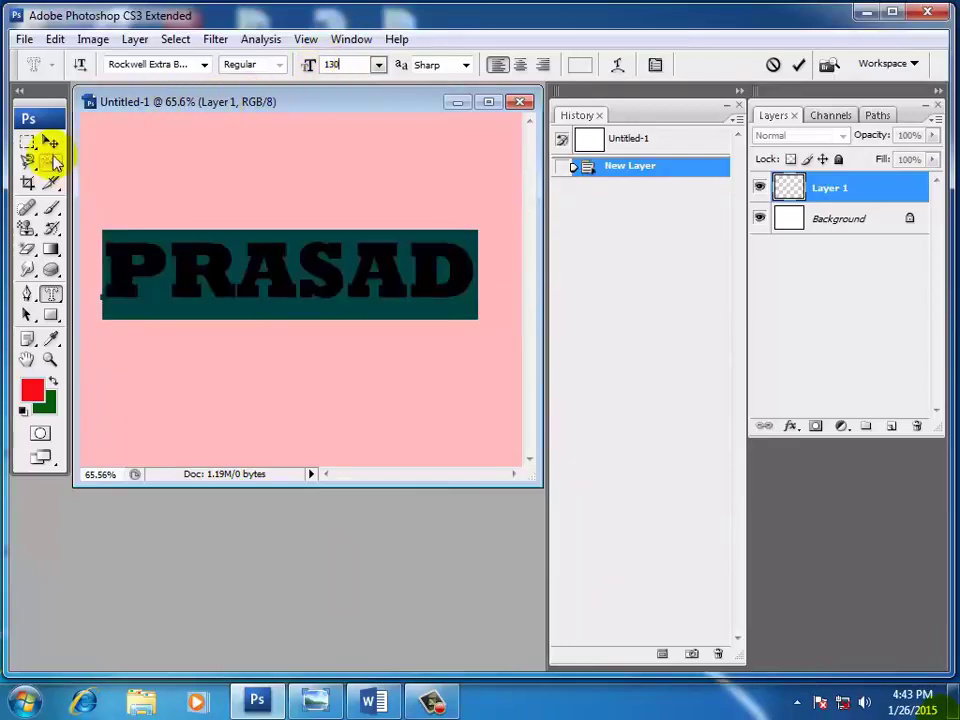
Step: Warp the PRASAD mask text with a Horizontal Wave style at +50% bend
click(619, 66)
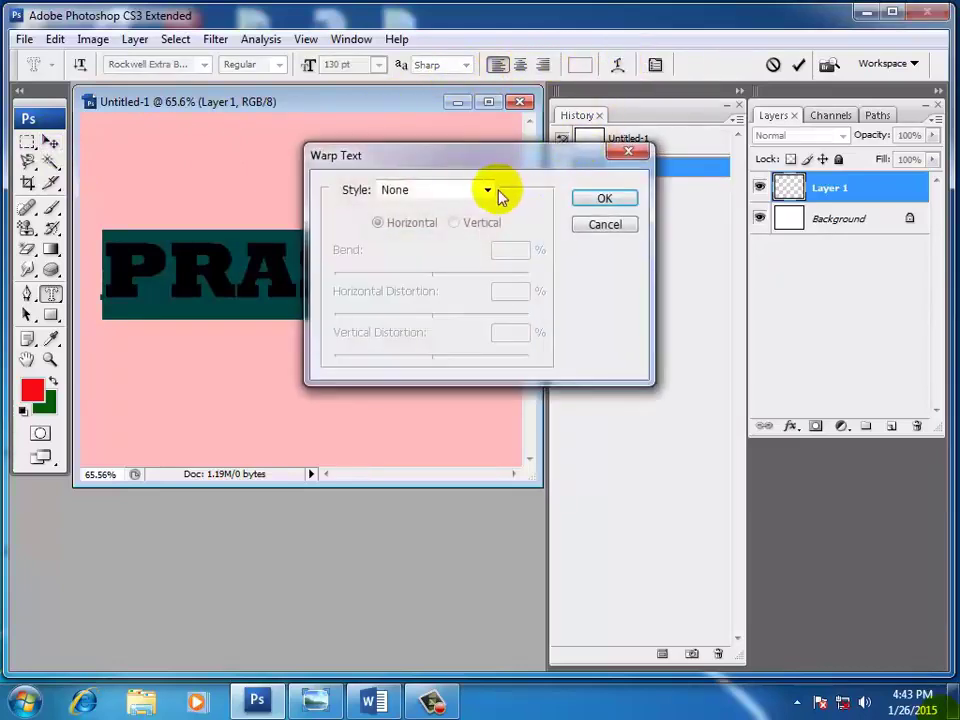
click(489, 190)
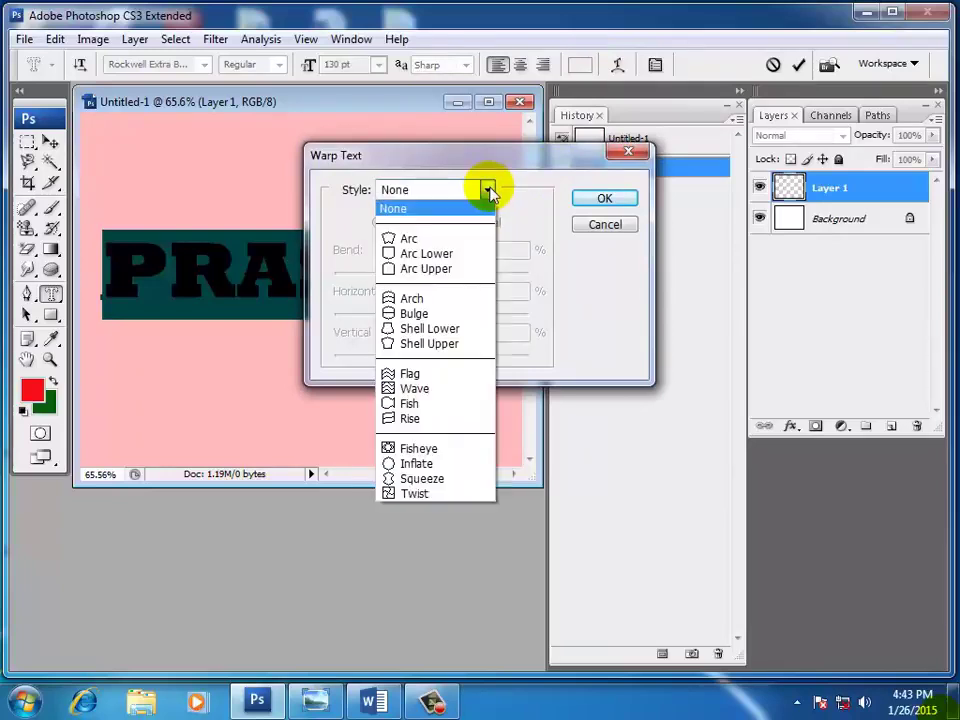
click(418, 390)
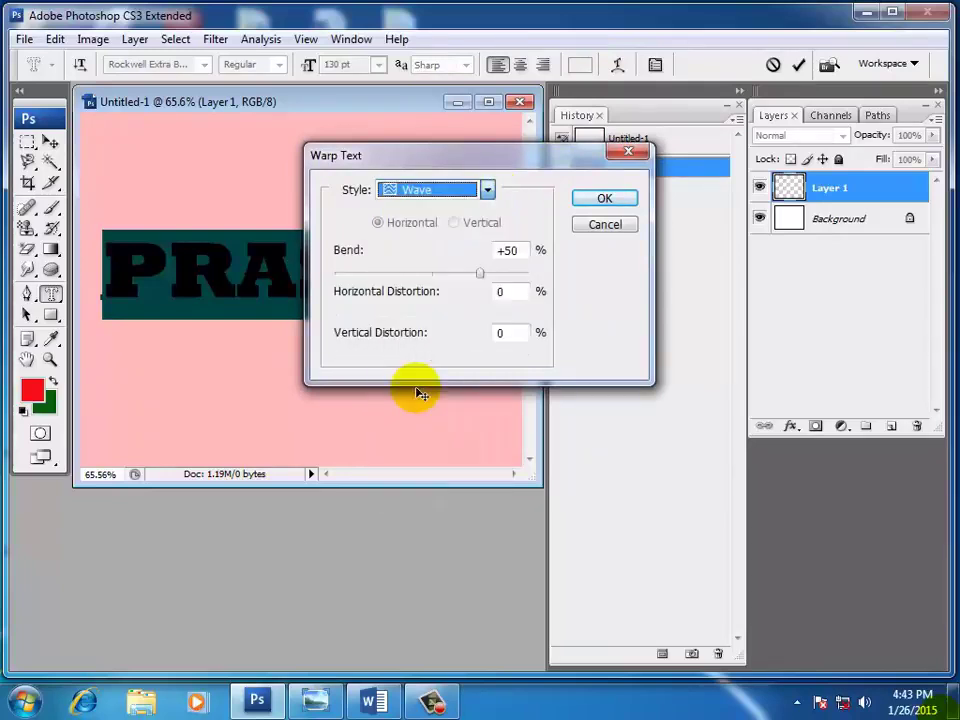
click(632, 204)
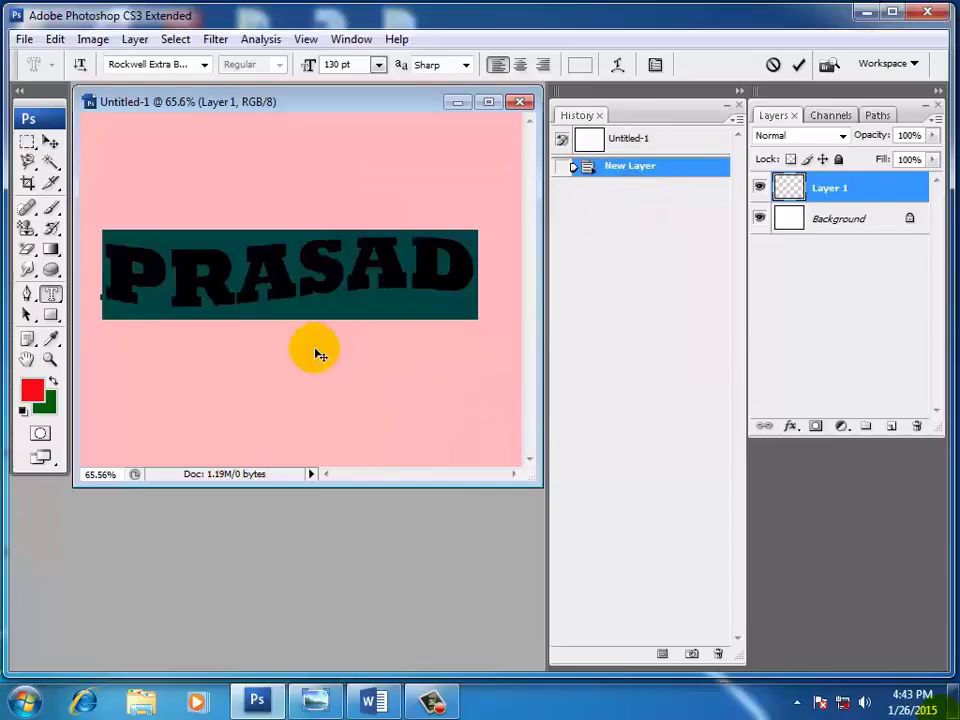
click(238, 263)
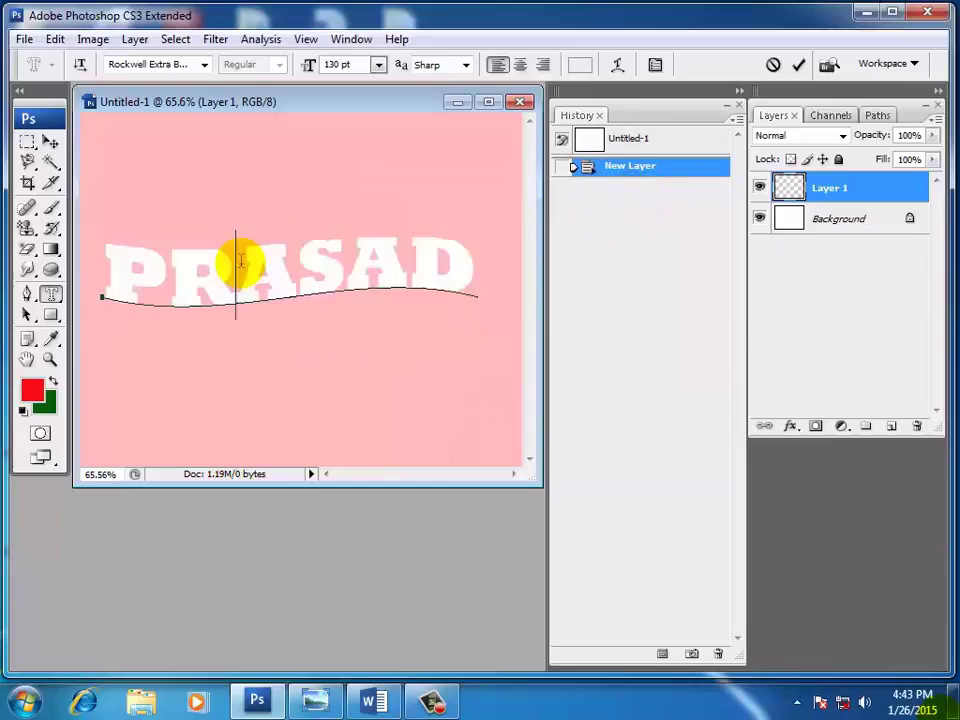
Step: Commit the text mask as a selection, then undo a trial red paint-bucket fill
click(50, 145)
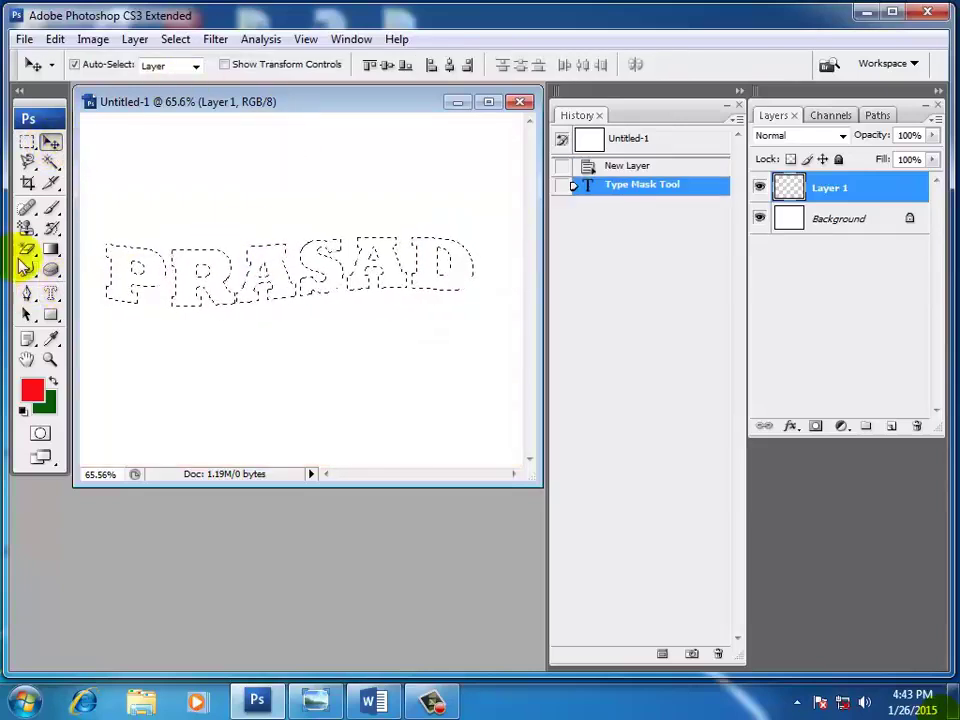
click(50, 249)
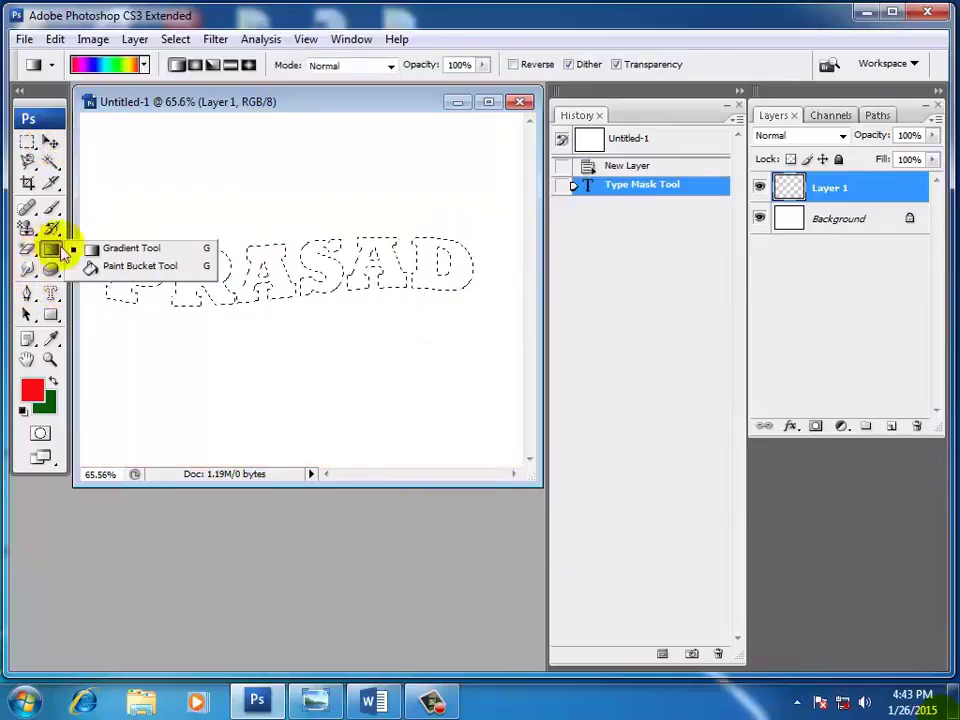
click(110, 265)
click(122, 267)
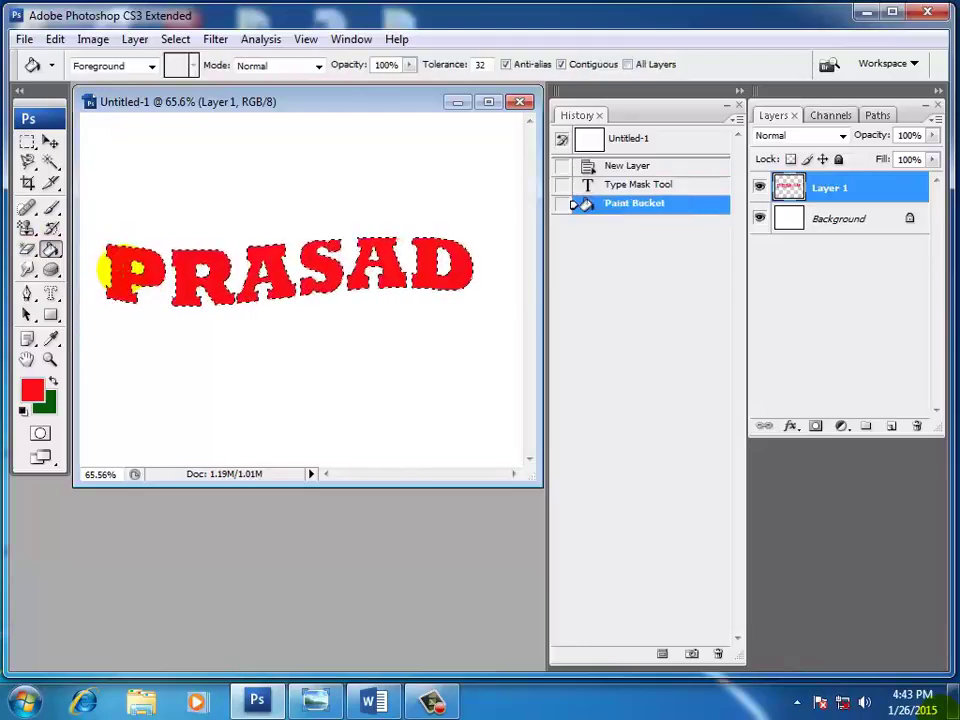
key(ctrl+z)
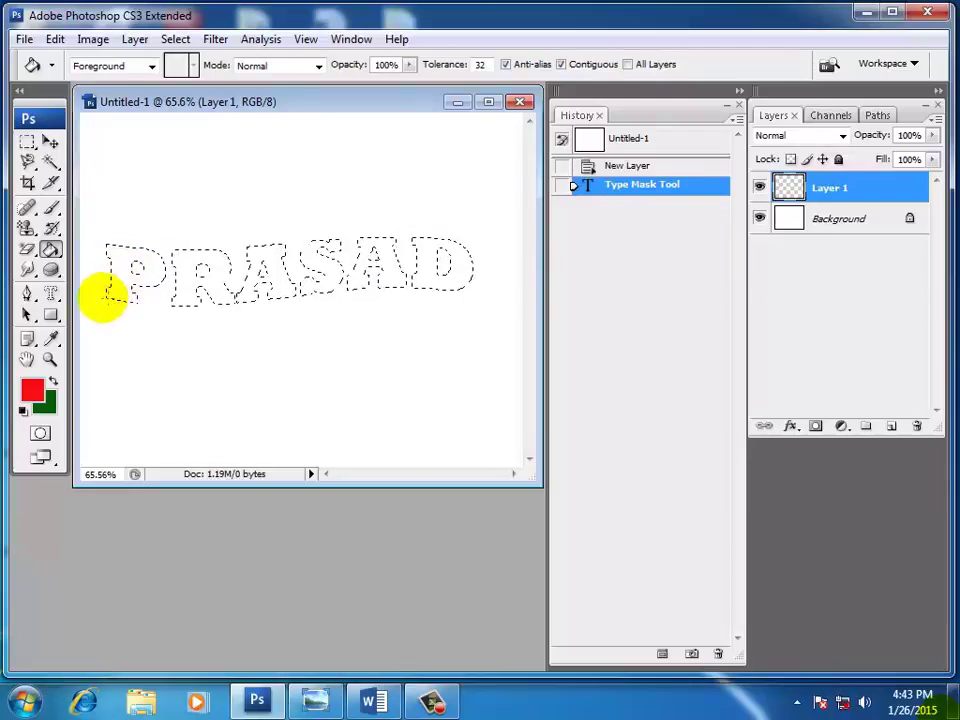
Step: Sweep a spectrum gradient left to right across the letters and deselect
right_click(51, 250)
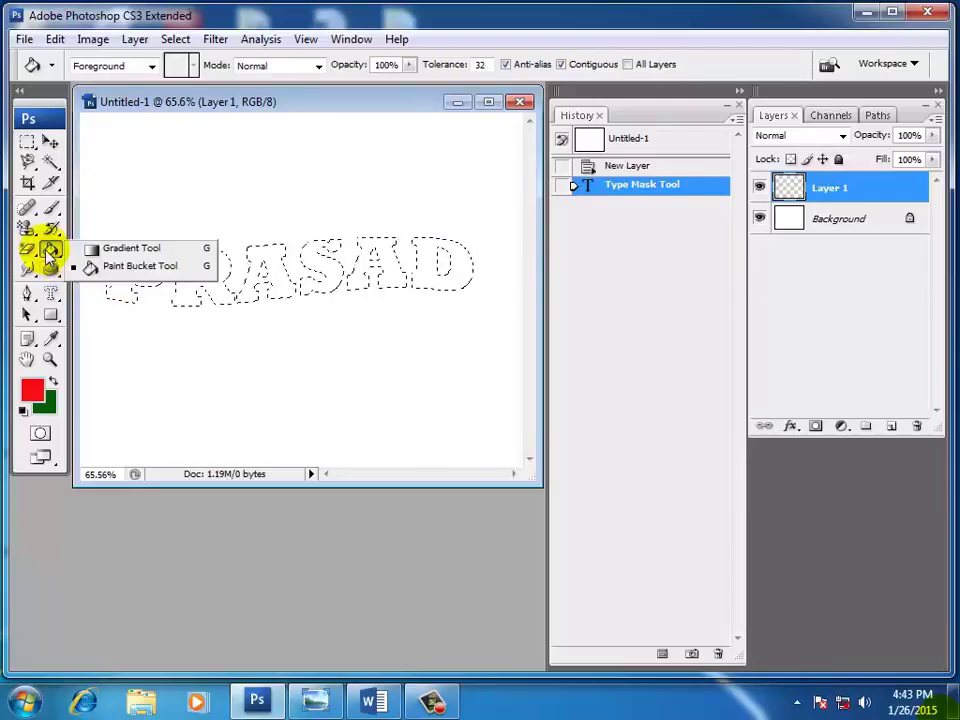
click(103, 249)
drag(93, 239, 489, 281)
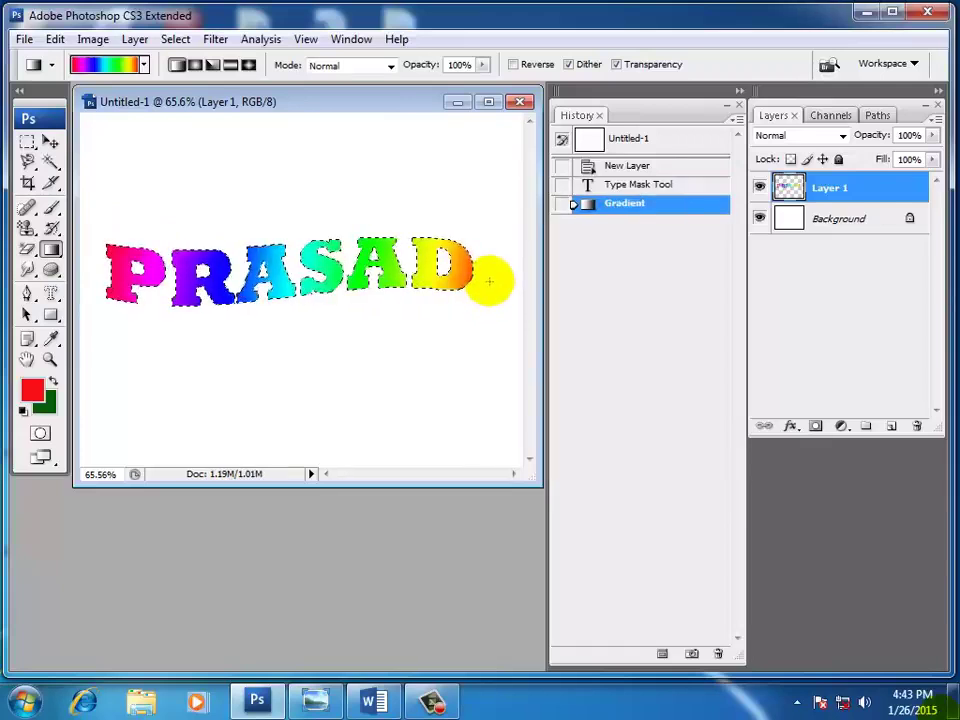
key(ctrl+d)
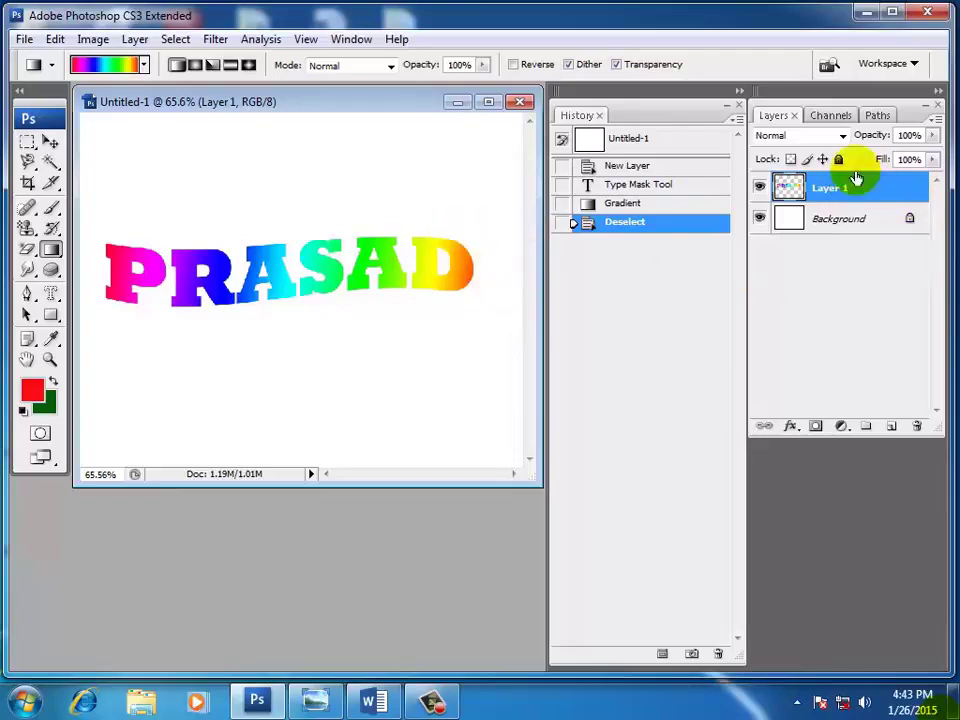
Step: Nudge the rainbow PRASAD up and rotate it about -19° to climb rightward
click(51, 143)
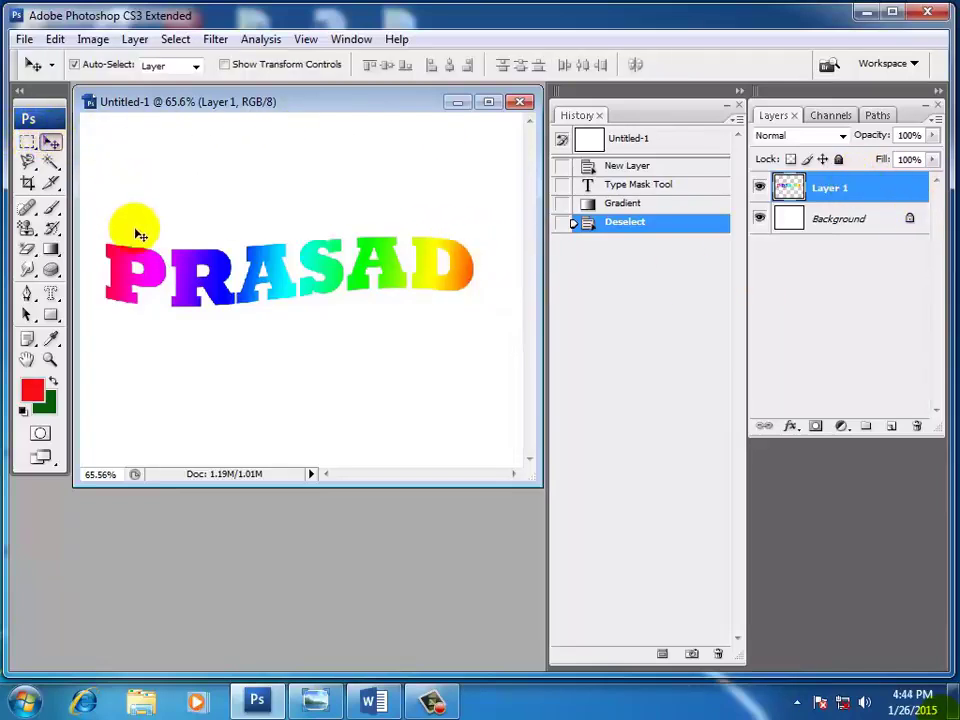
mouse_move(150, 268)
mouse_down()
mouse_move(155, 187)
mouse_move(158, 266)
mouse_up()
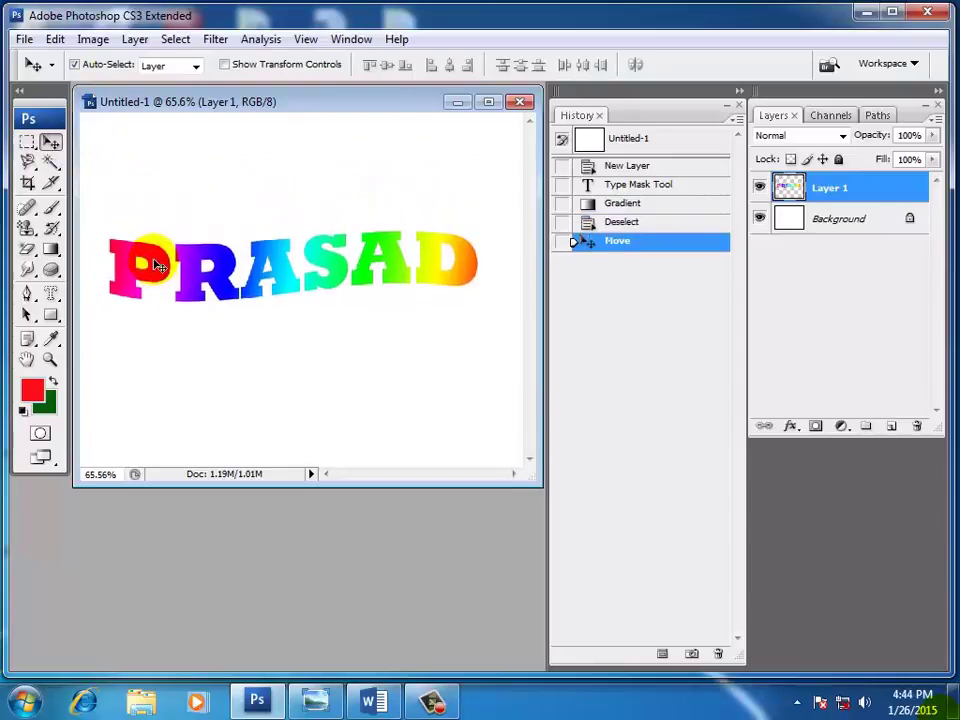
key(ctrl+t)
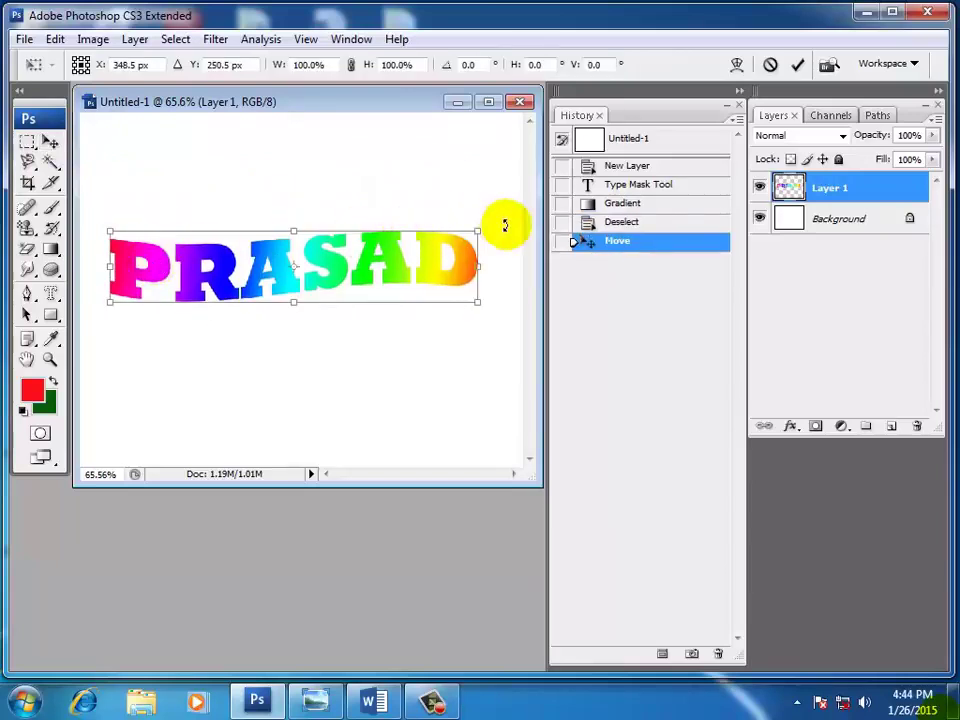
mouse_move(506, 221)
mouse_down()
mouse_move(456, 161)
mouse_move(459, 169)
mouse_up()
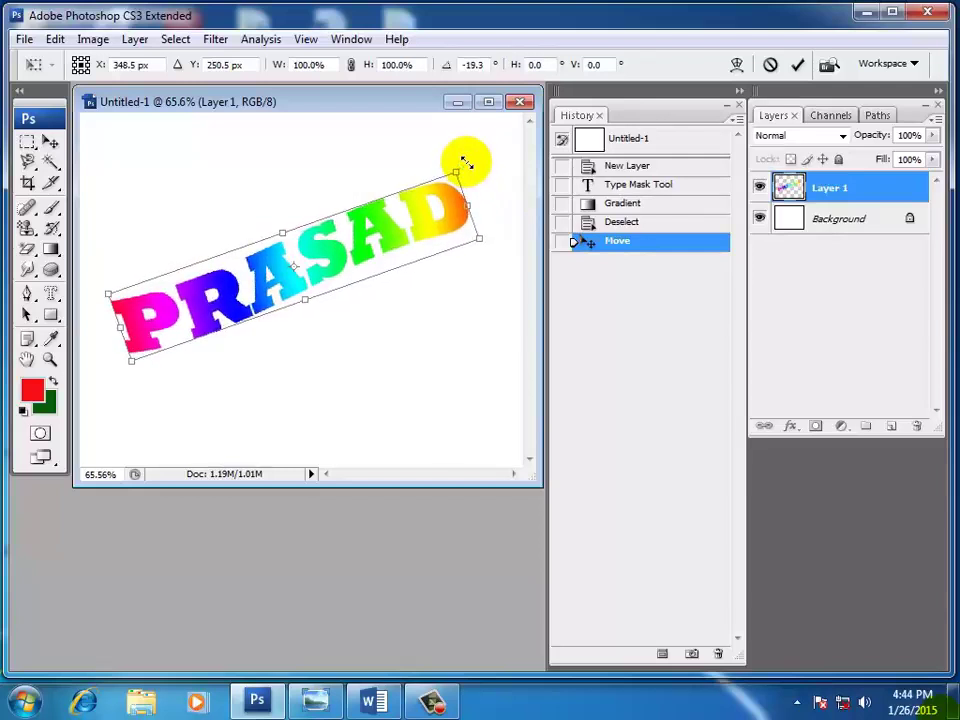
key(Return)
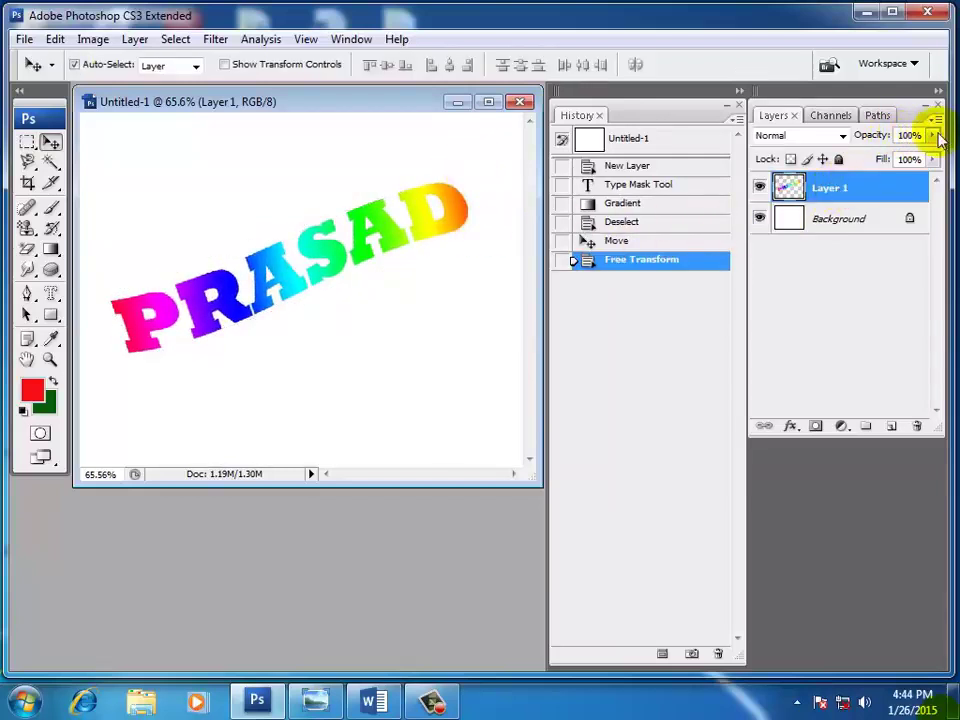
click(934, 135)
Step: Fade Layer 1 to 17% opacity, then drag it onto the Delete Layer icon
drag(887, 155, 857, 162)
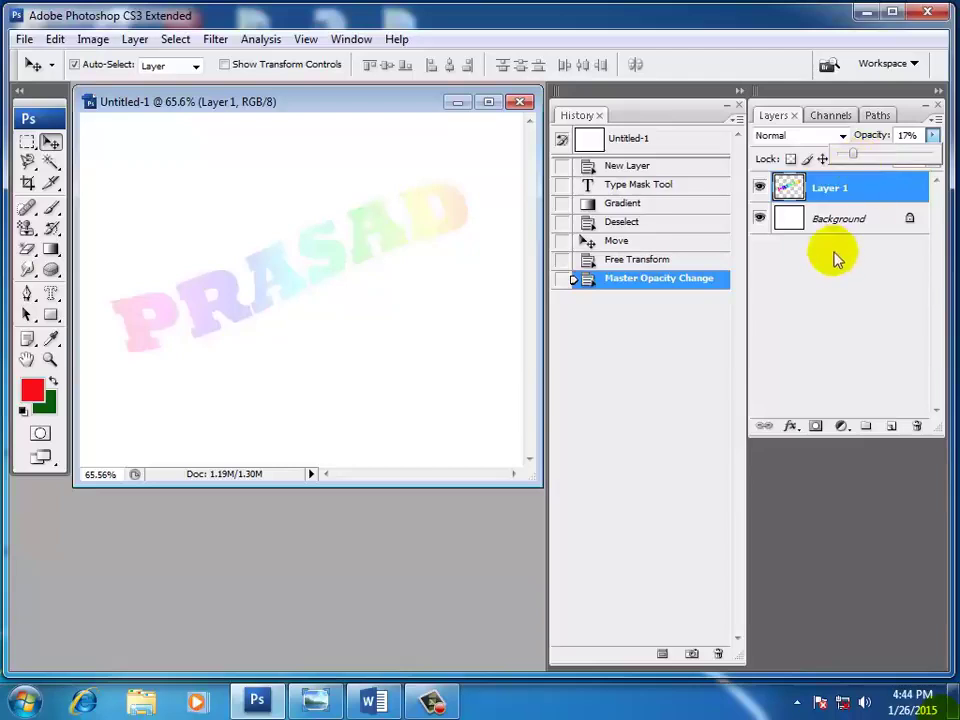
click(872, 195)
drag(871, 185, 918, 424)
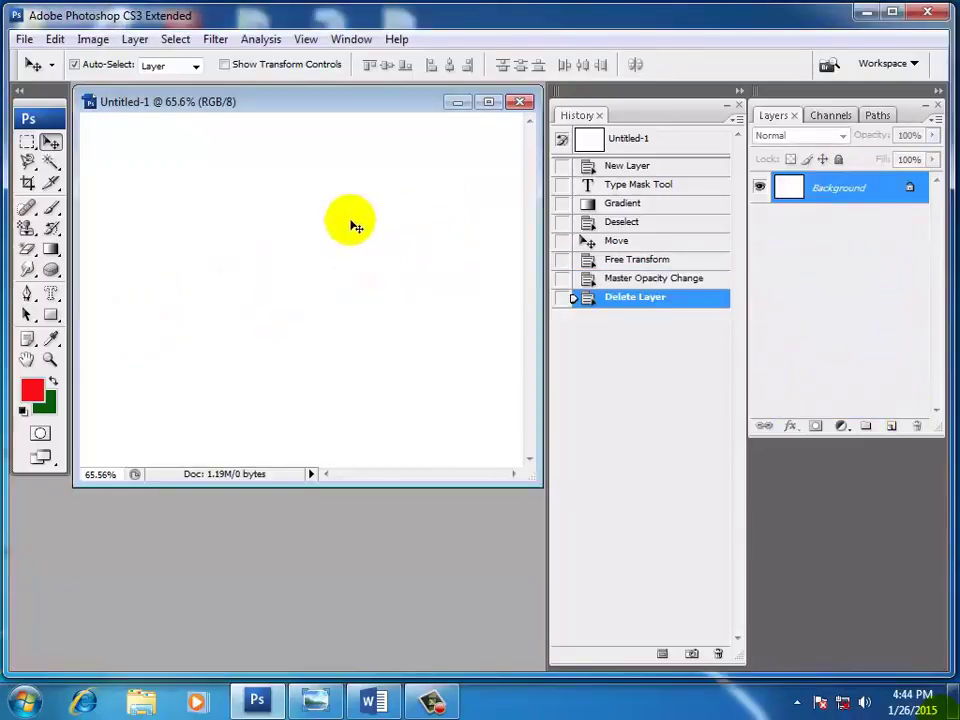
Step: Browse the type and gradient tool choices, then dismiss them
click(48, 295)
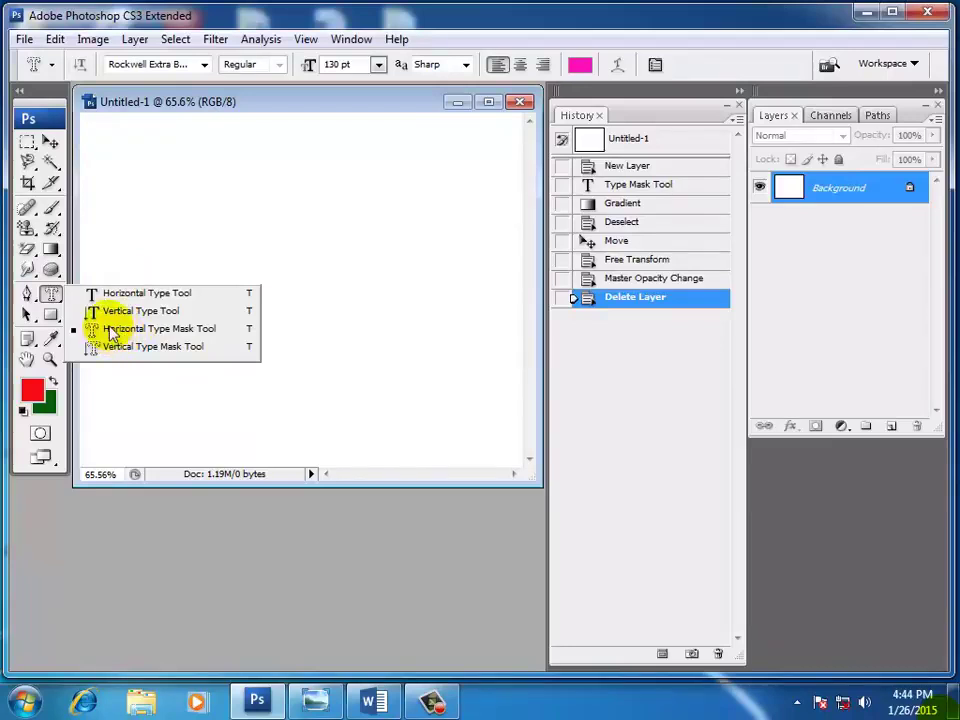
click(50, 249)
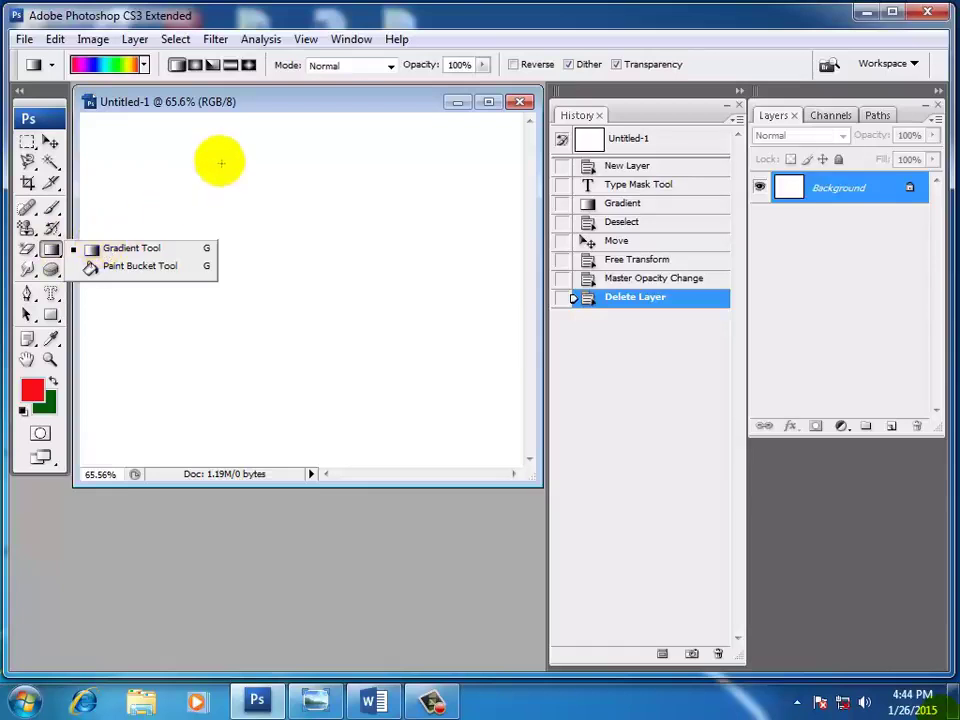
click(214, 100)
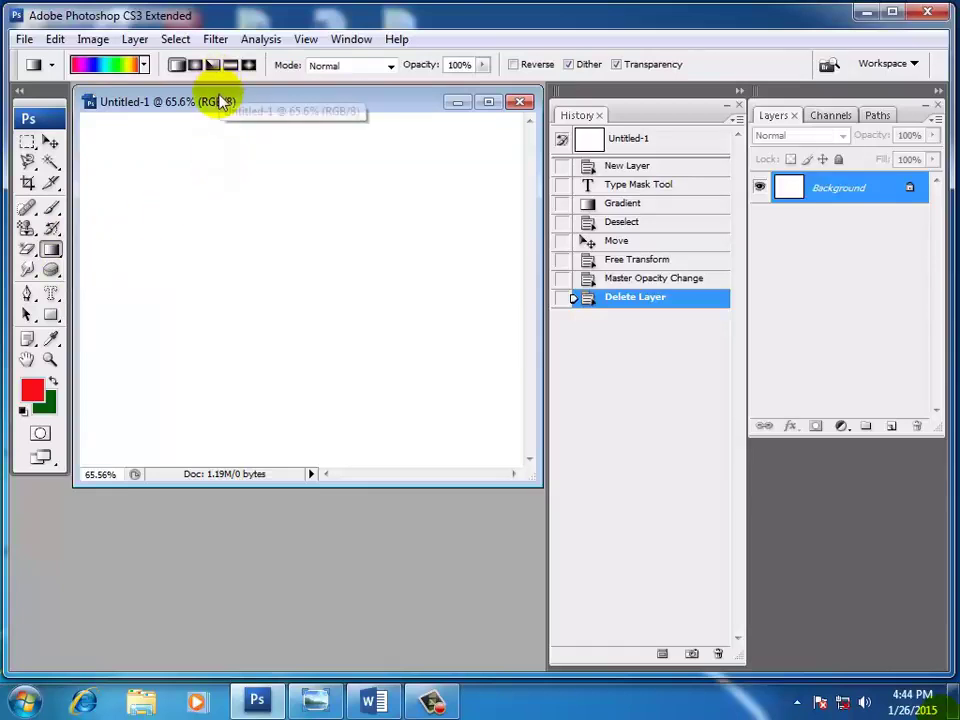
click(432, 701)
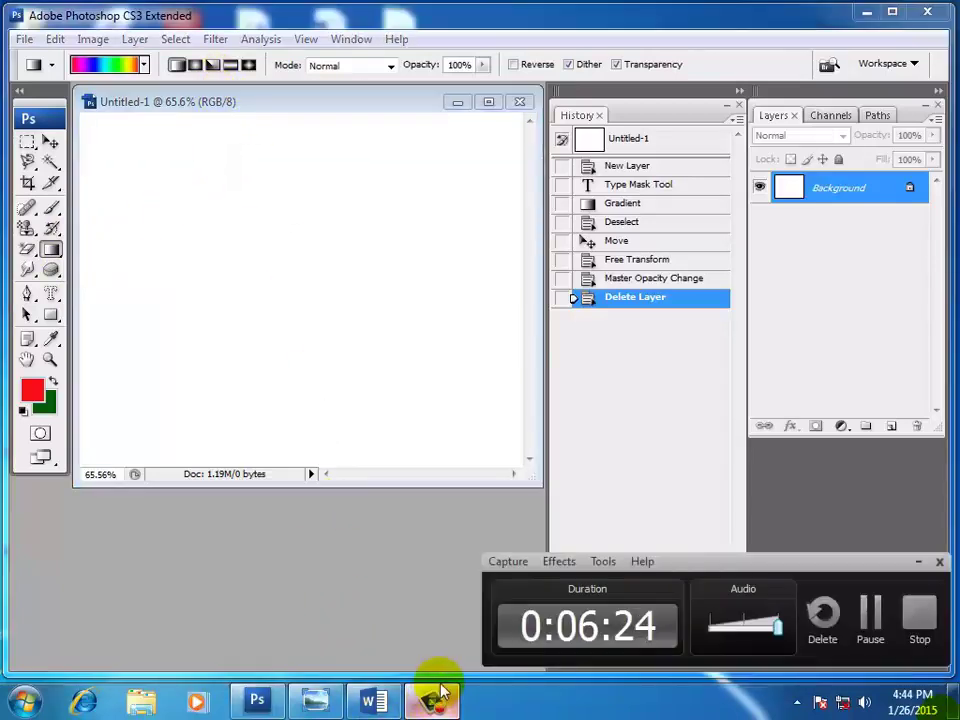